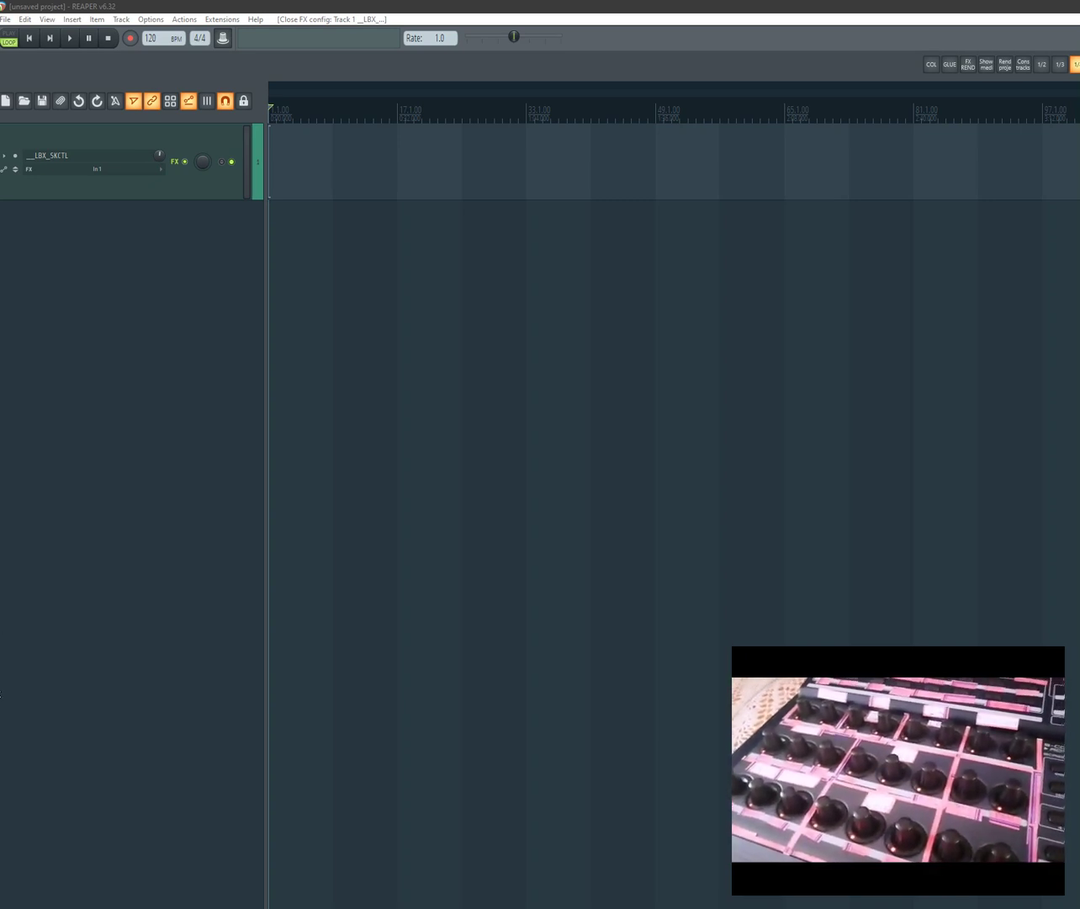
# Add a second track and name it 'vst'.
pyautogui.doubleClick(178, 260)
pyautogui.doubleClick(130, 236)
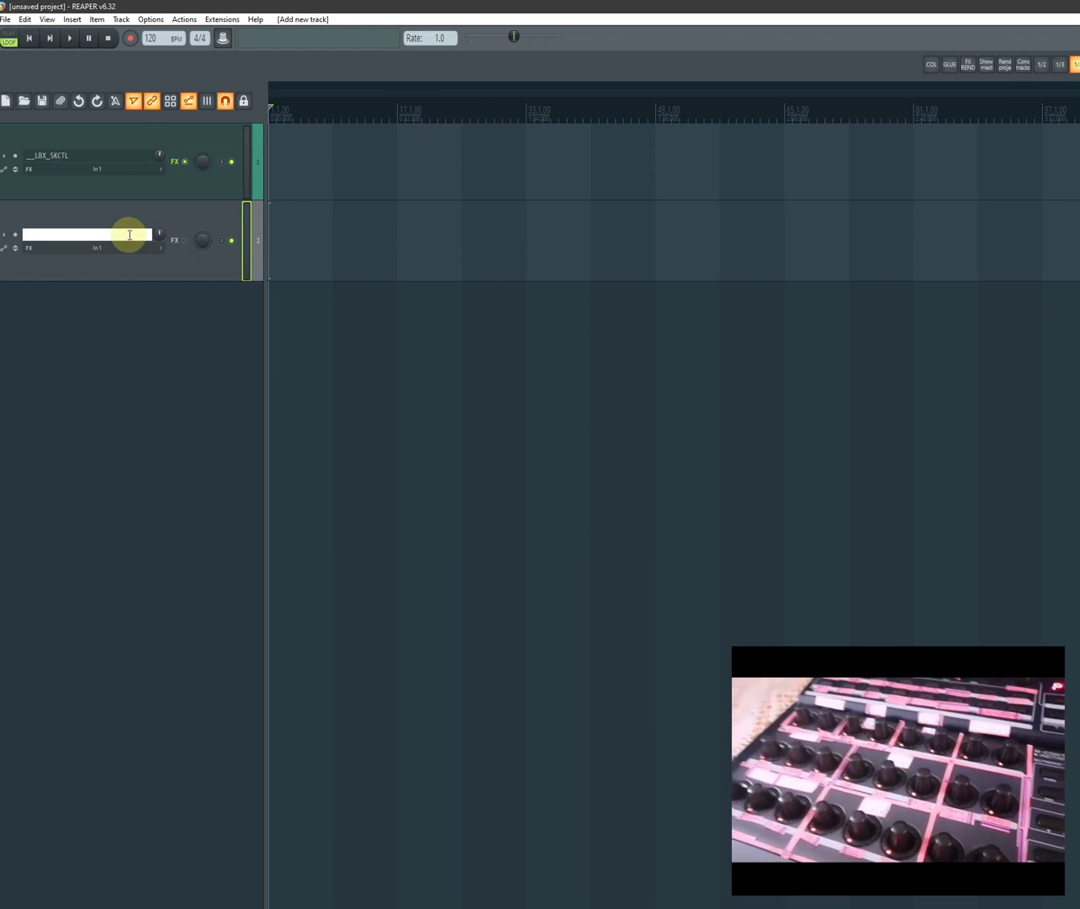
pyautogui.write('vst')
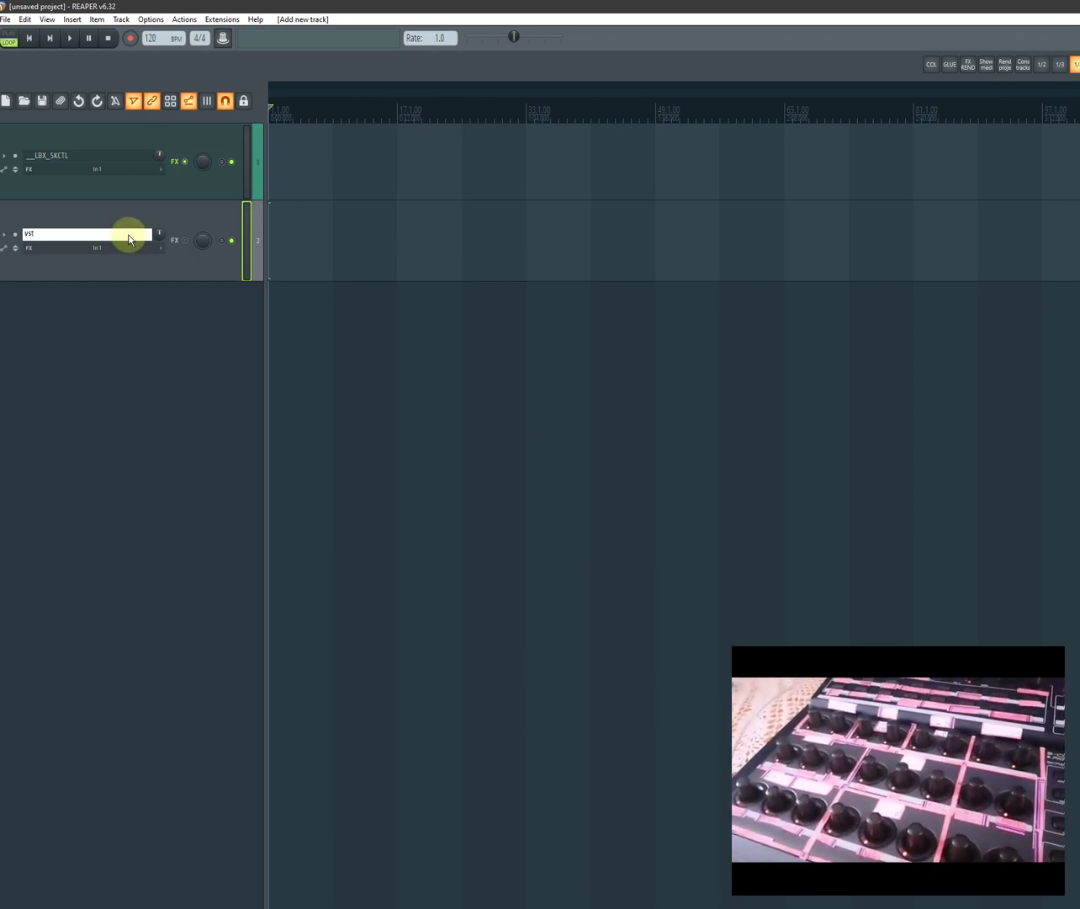
pyautogui.press('Return')
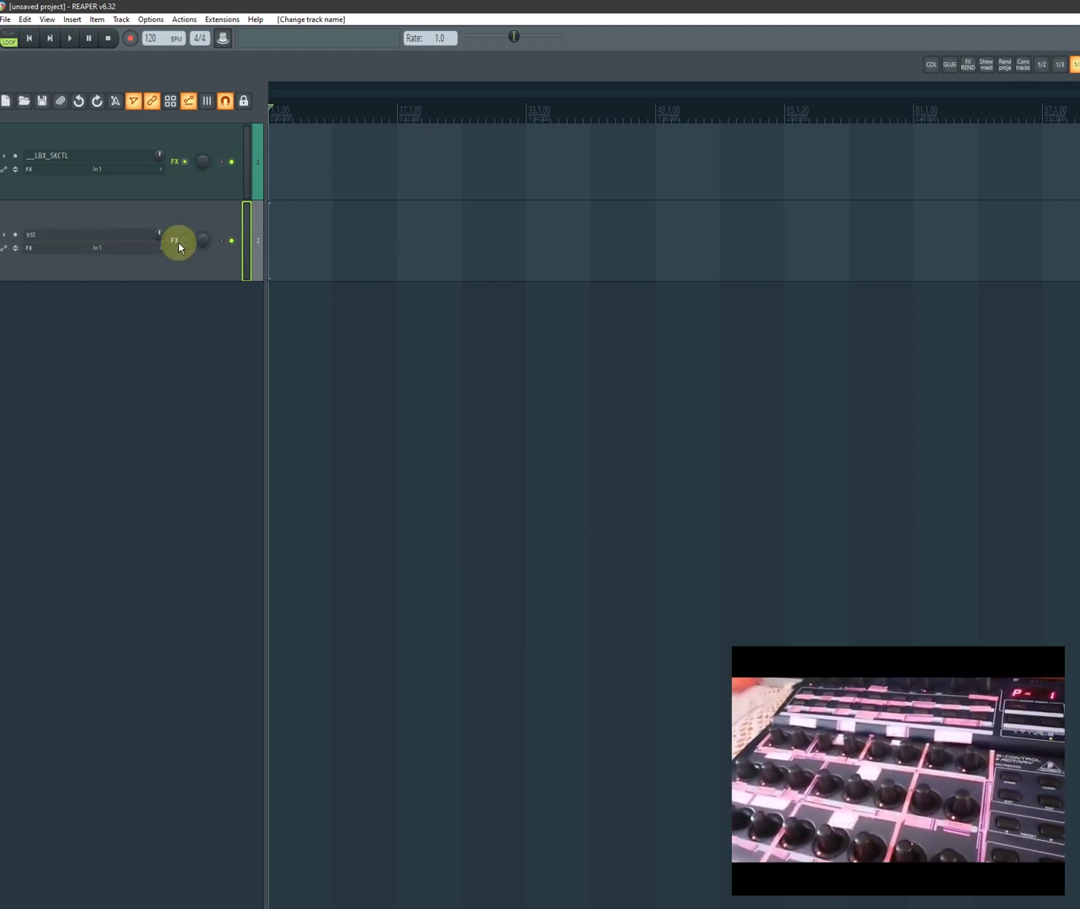
# Load VST: Warmy EP1A onto track vst's FX chain.
pyautogui.click(172, 243)
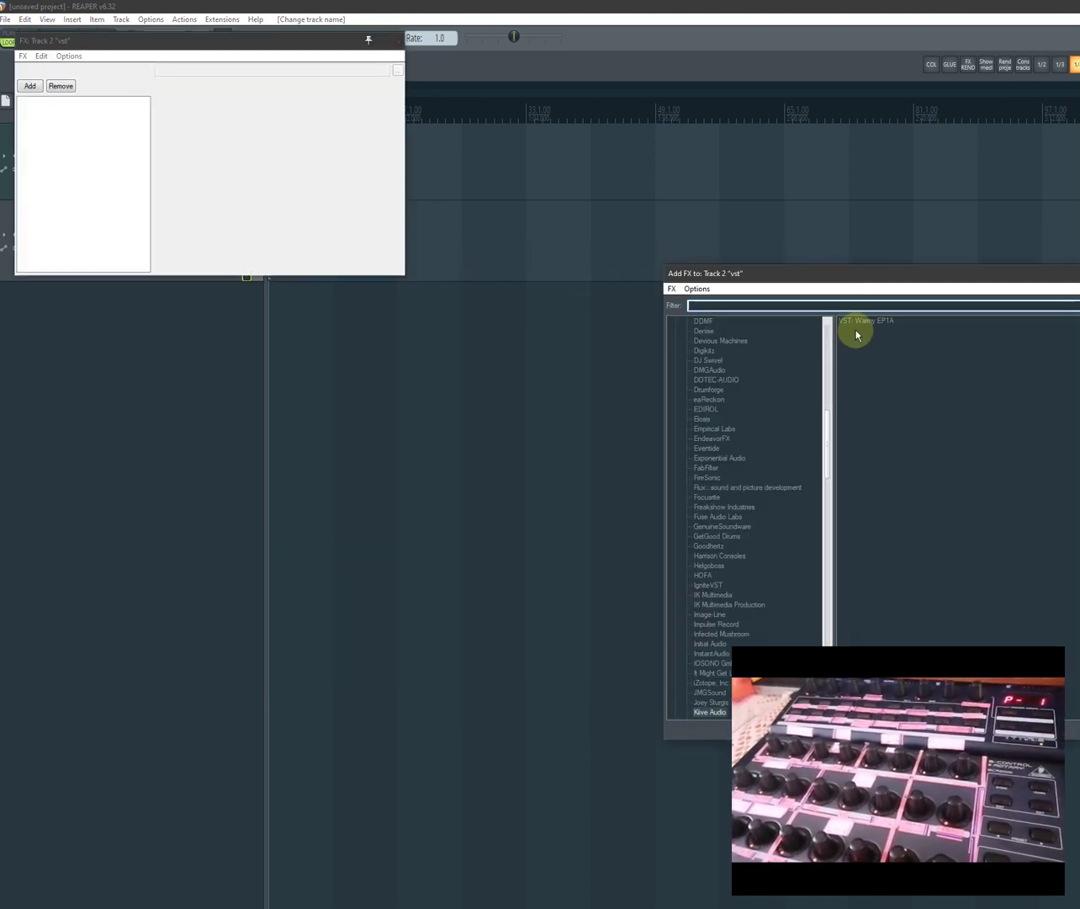
pyautogui.doubleClick(845, 325)
pyautogui.moveTo(415, 75); pyautogui.dragTo(437, 315)
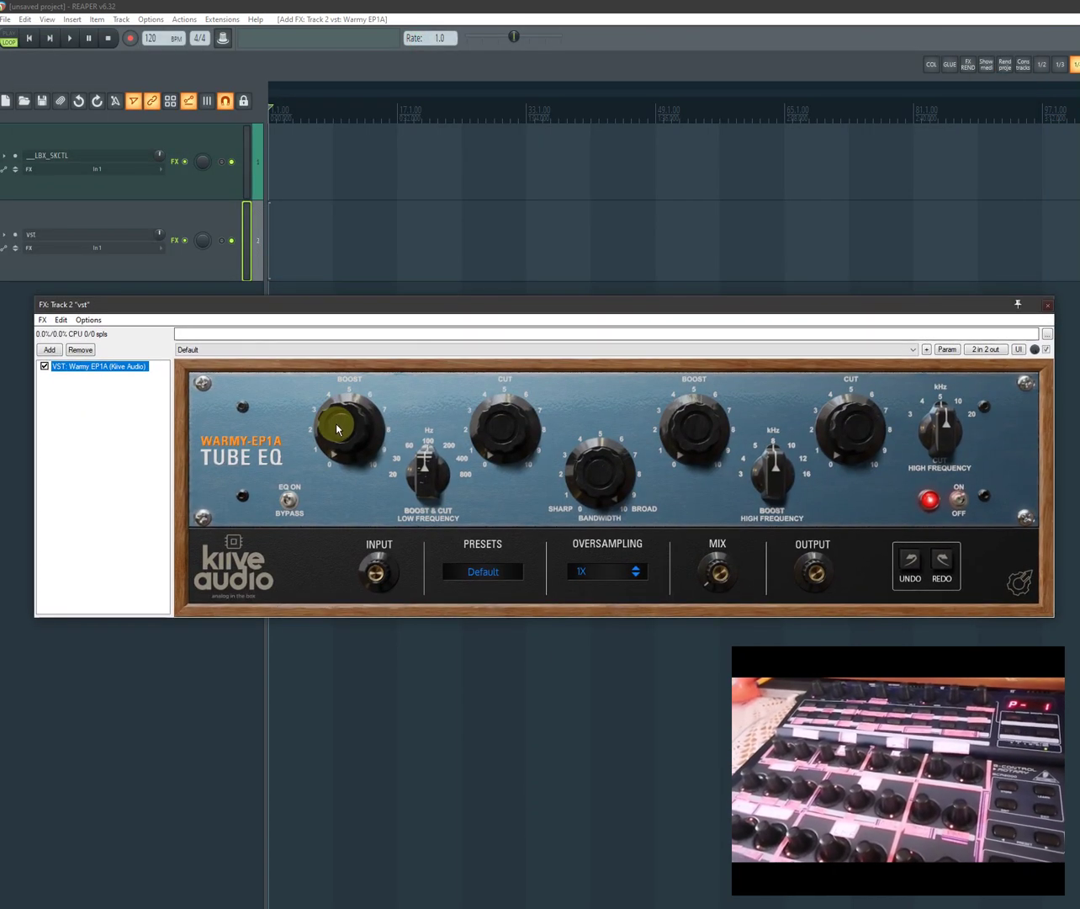
# Touch the Warmy EP1A's LF Boost knob and start MIDI learn for it.
pyautogui.click(351, 432)
pyautogui.moveTo(355, 429); pyautogui.dragTo(398, 411)
pyautogui.click(948, 349)
pyautogui.click(962, 430)
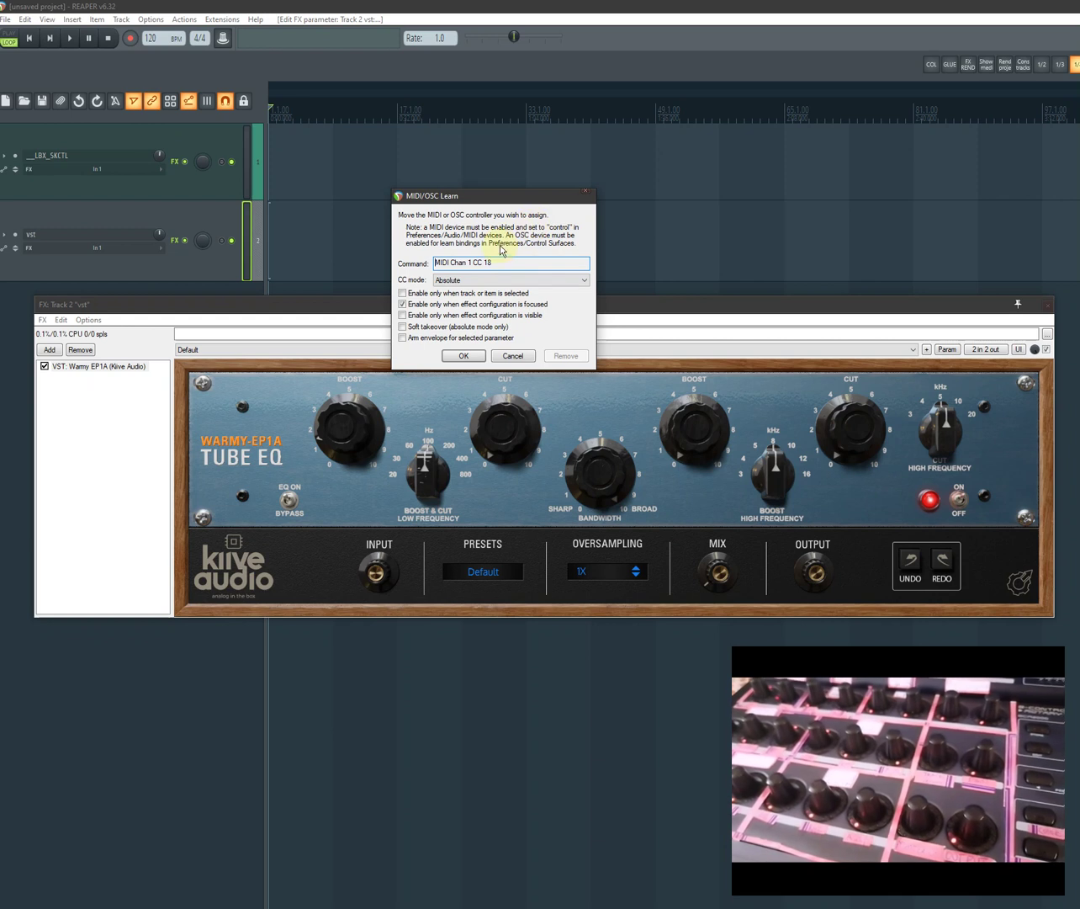
# Accept the MIDI Chan 1 CC 18 assignment for LF Boost and test the knob.
pyautogui.click(463, 357)
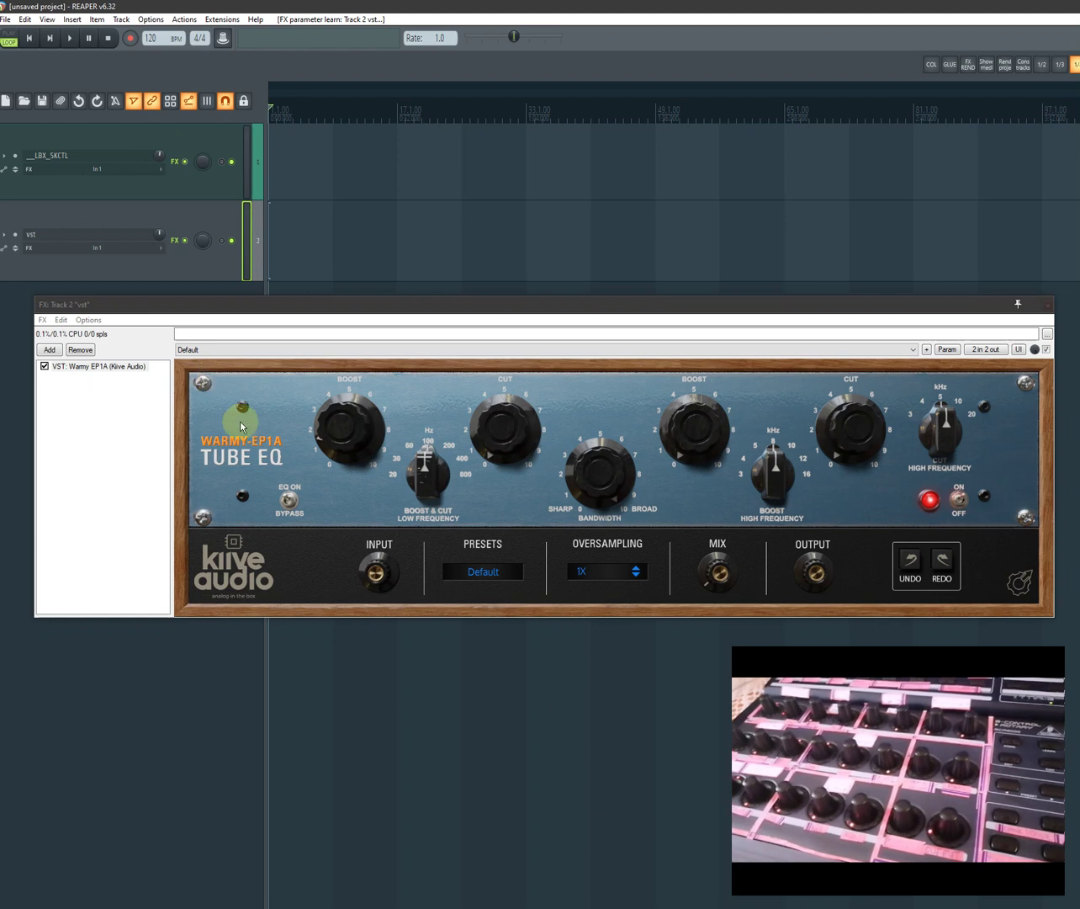
pyautogui.moveTo(329, 430)
pyautogui.scroll(10, 330, 429)
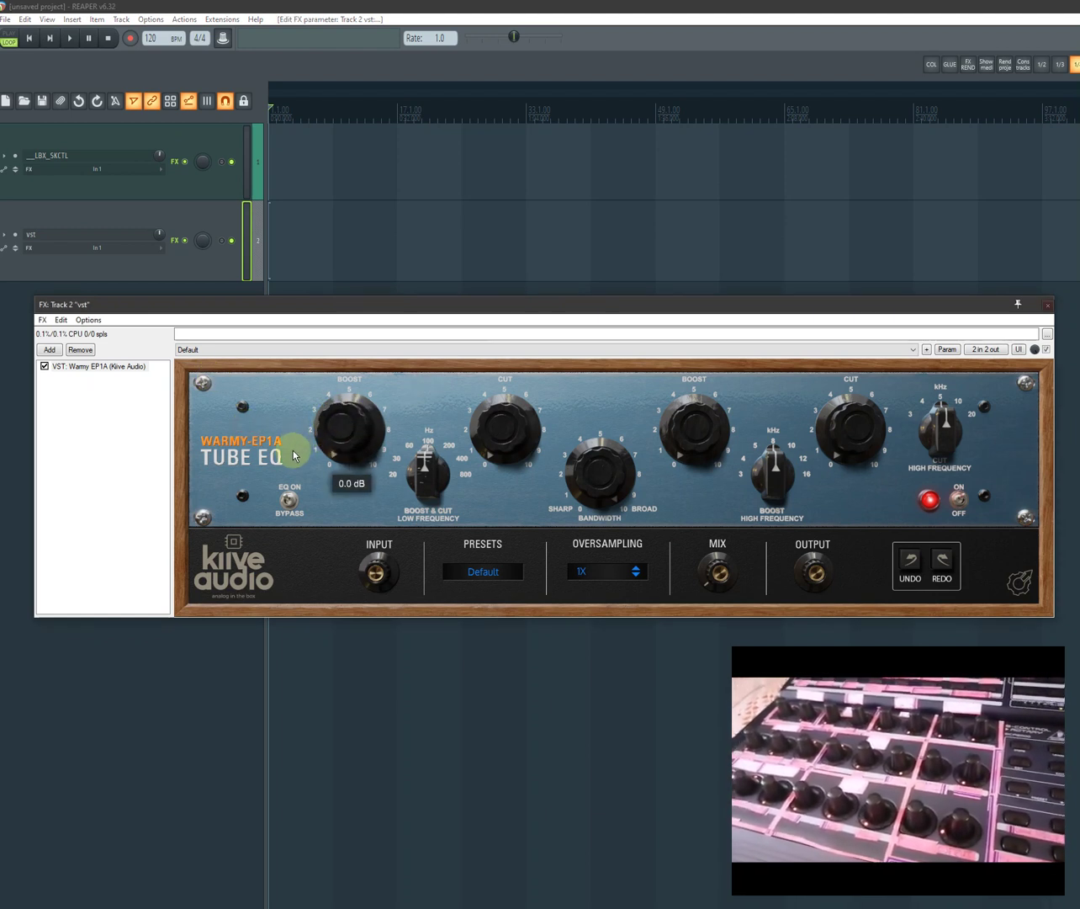
# Remove the LF Boost knob's MIDI learn assignment.
pyautogui.click(944, 351)
pyautogui.click(944, 429)
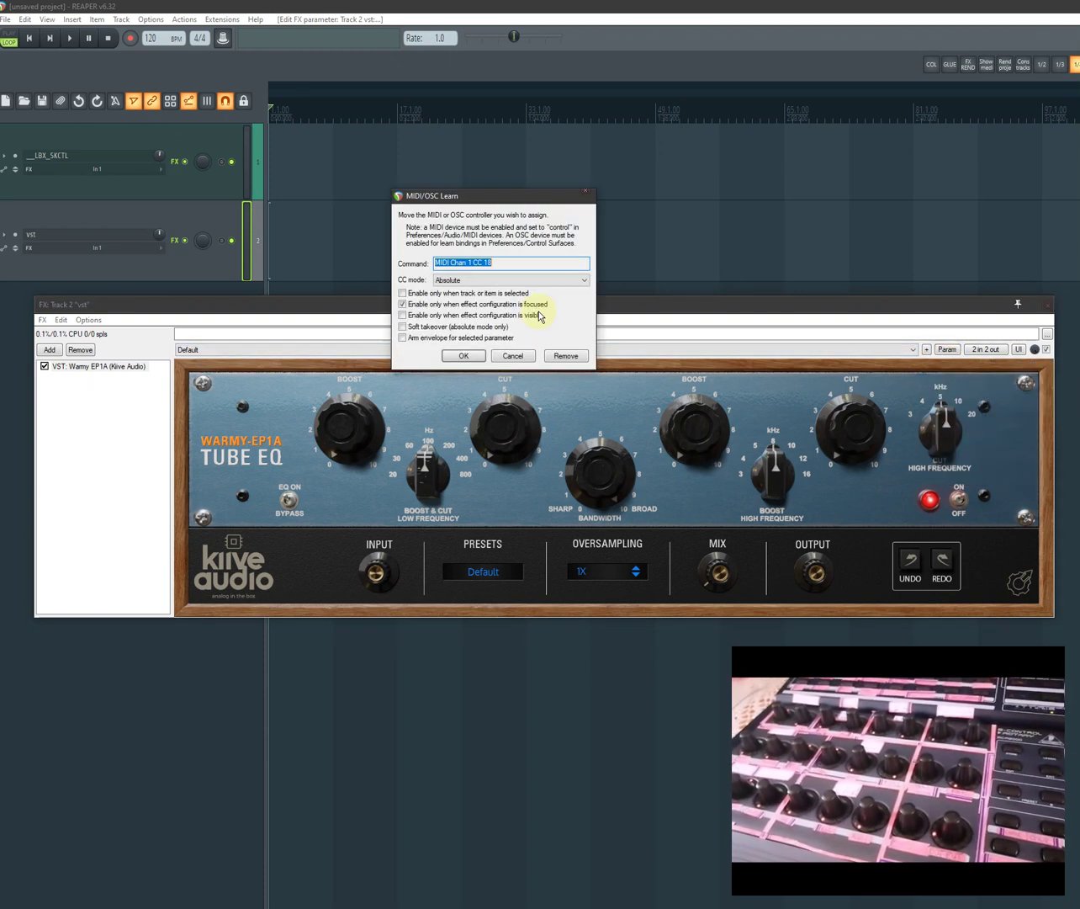
pyautogui.click(562, 354)
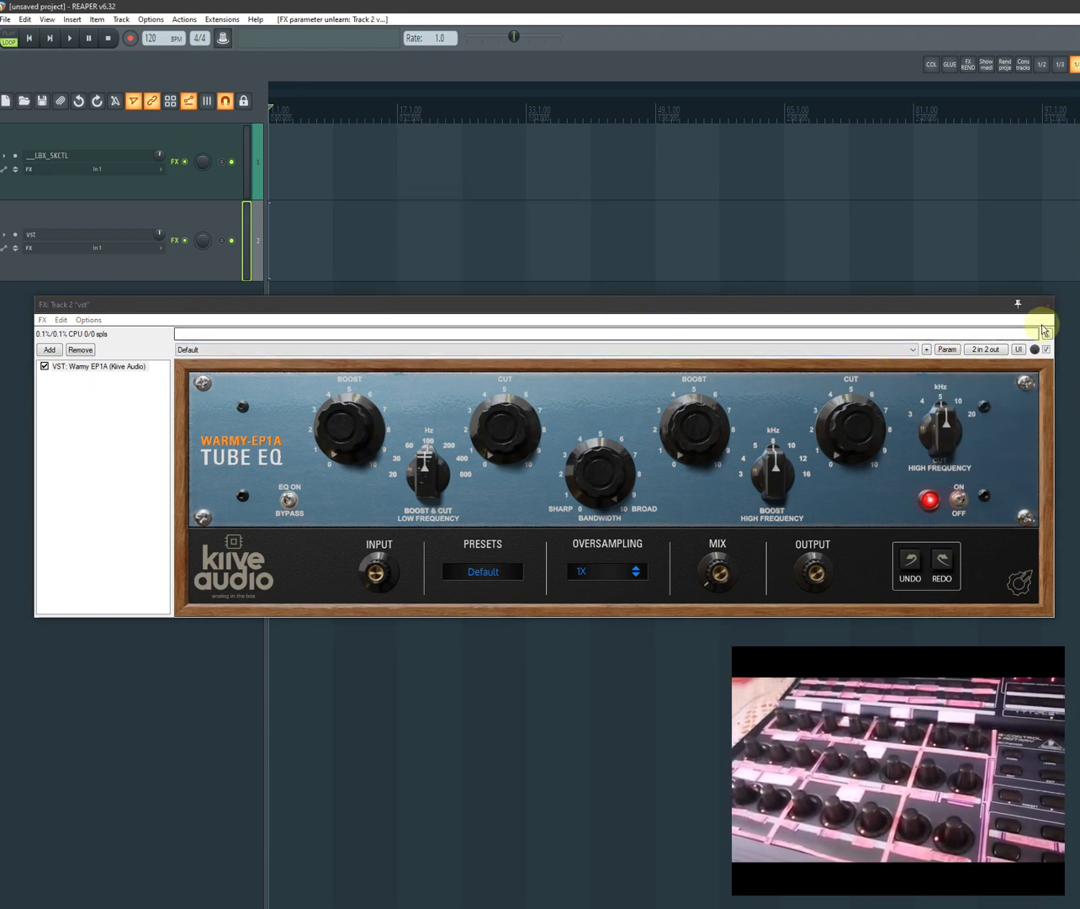
pyautogui.moveTo(912, 304); pyautogui.dragTo(928, 379)
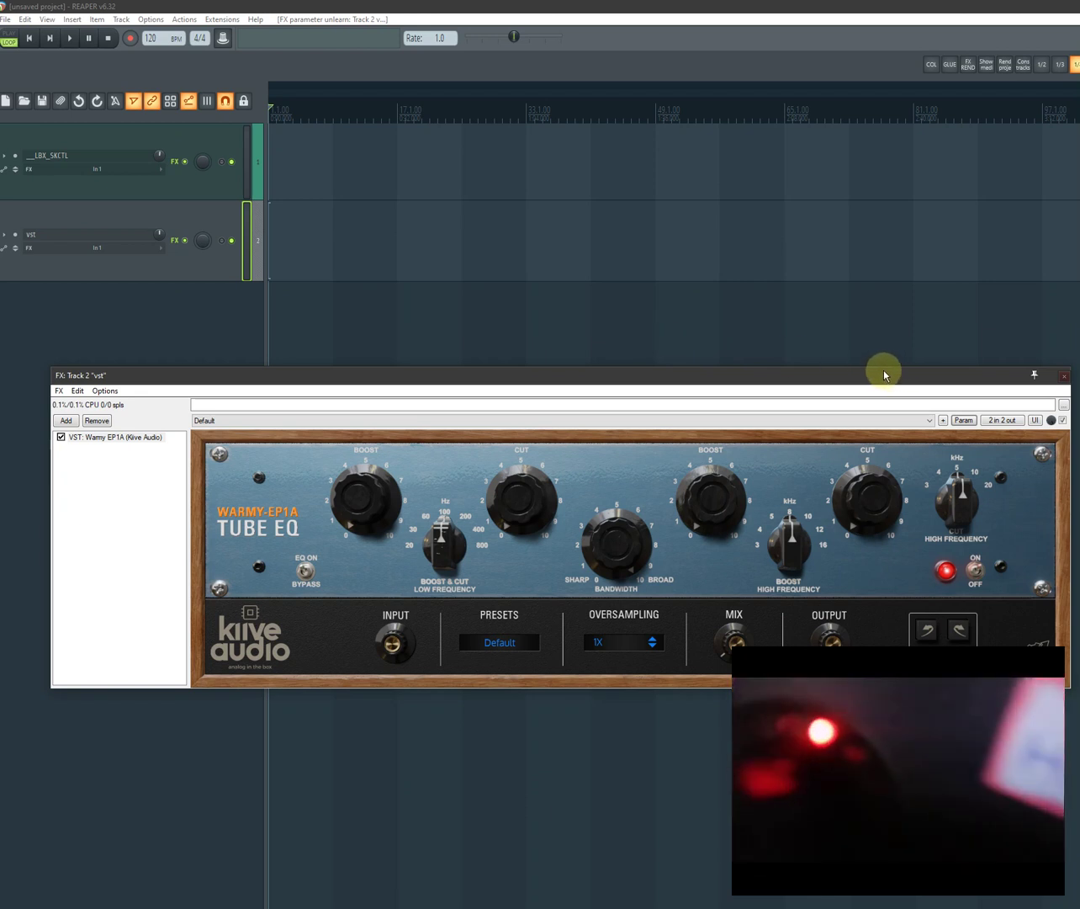
pyautogui.click(164, 192)
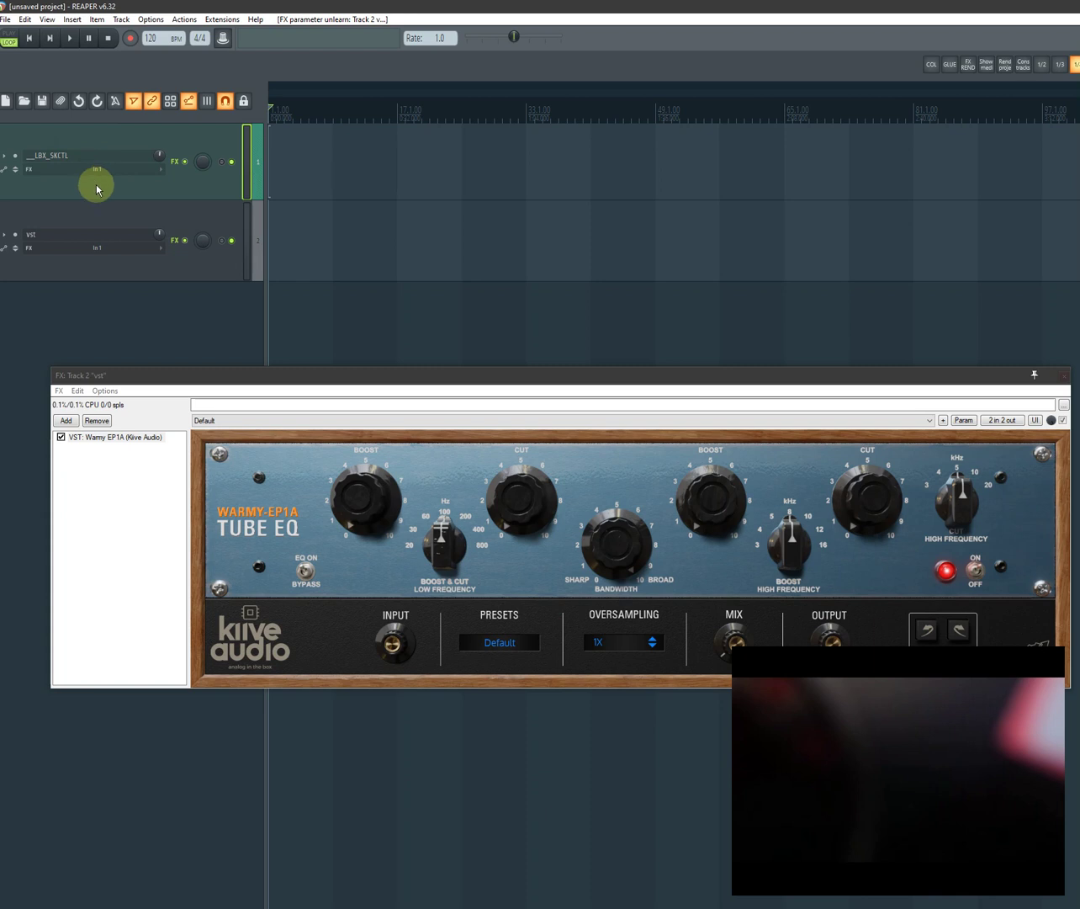
pyautogui.moveTo(256, 377); pyautogui.dragTo(299, 477)
pyautogui.click(100, 190)
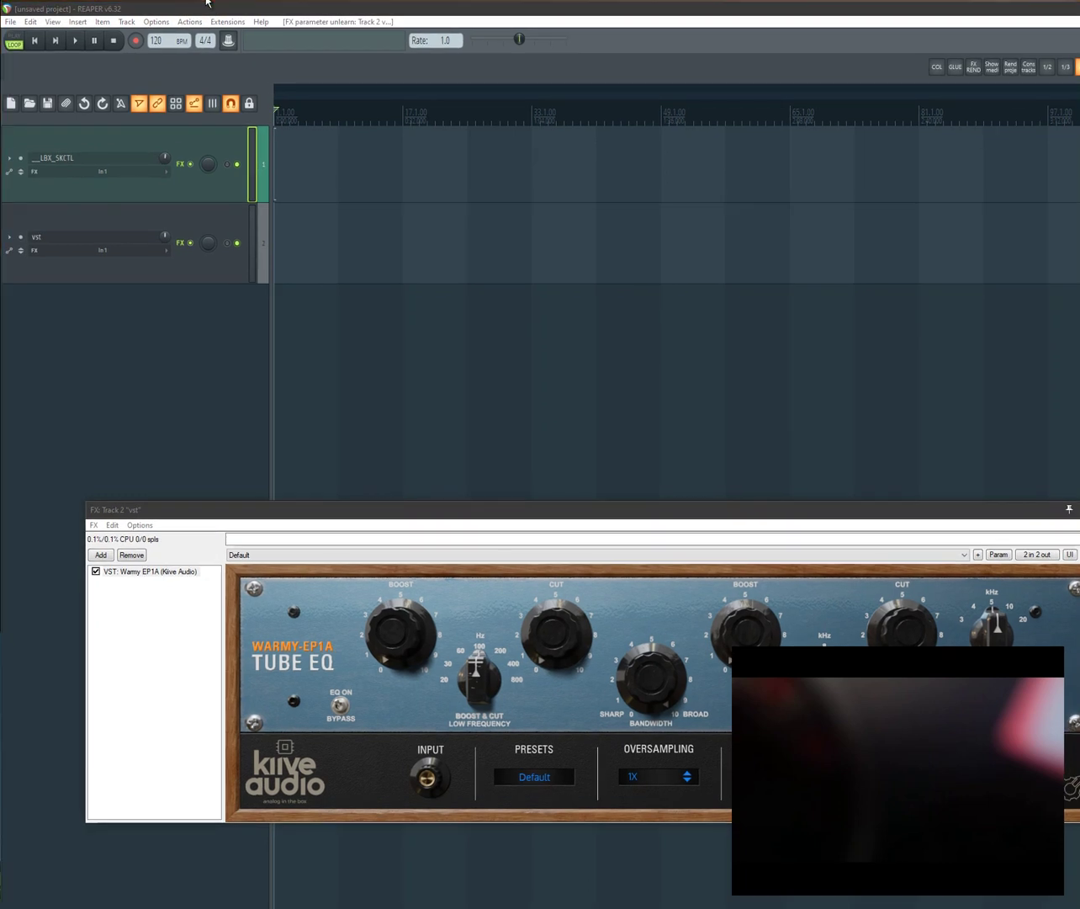
pyautogui.click(85, 155)
pyautogui.doubleClick(86, 154)
pyautogui.click(32, 154)
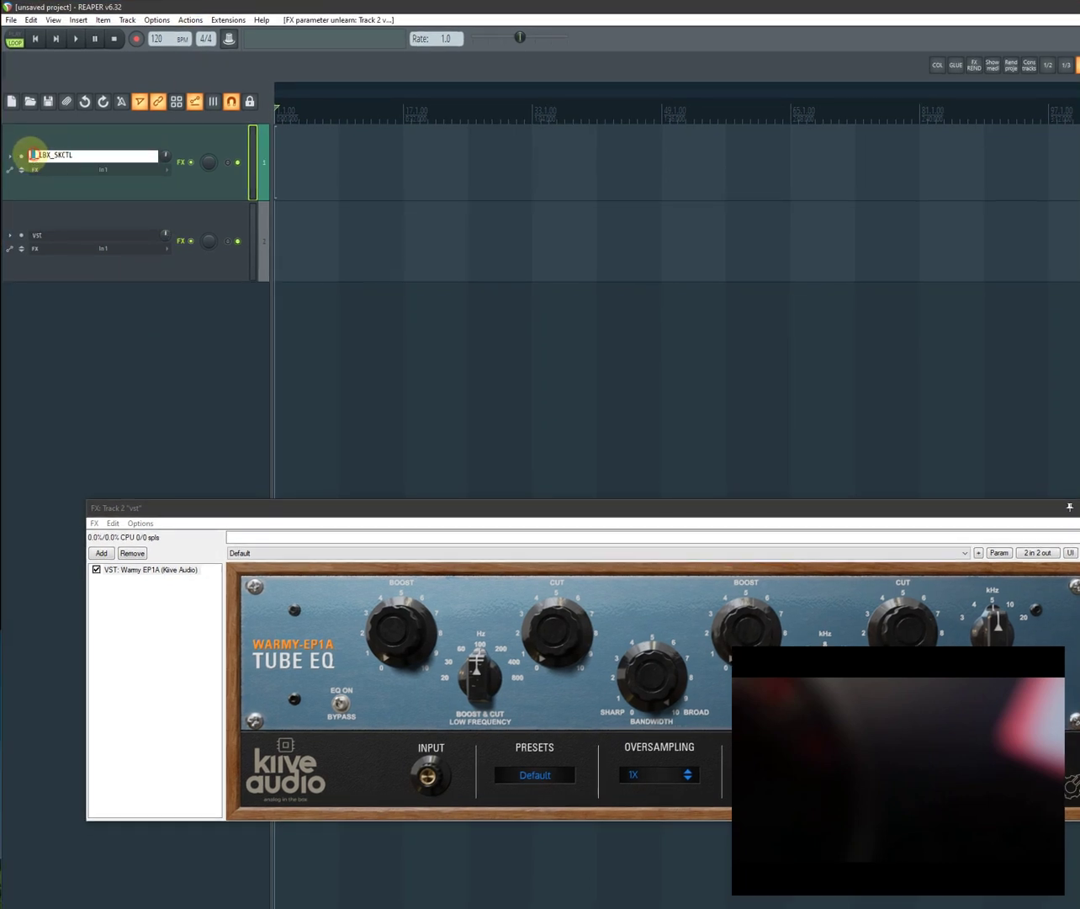
pyautogui.write('__')
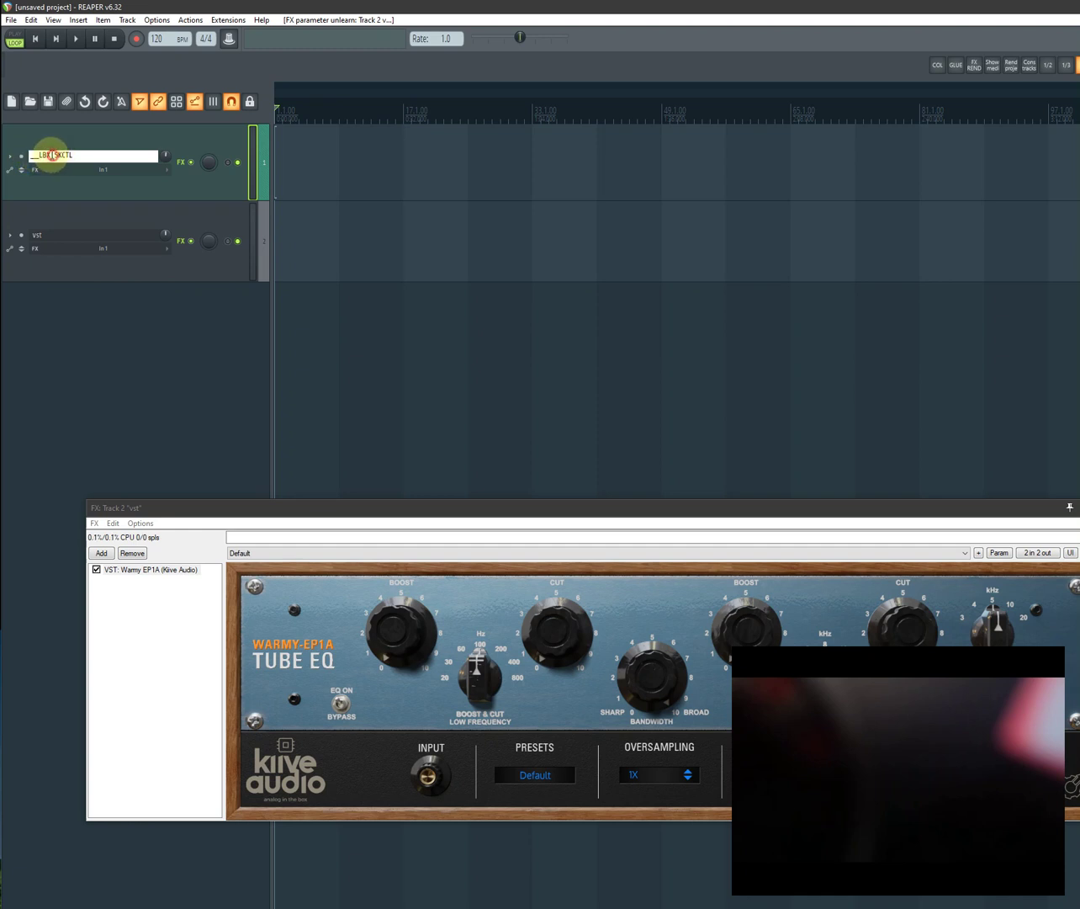
pyautogui.moveTo(50, 155); pyautogui.dragTo(60, 159)
pyautogui.click(59, 156)
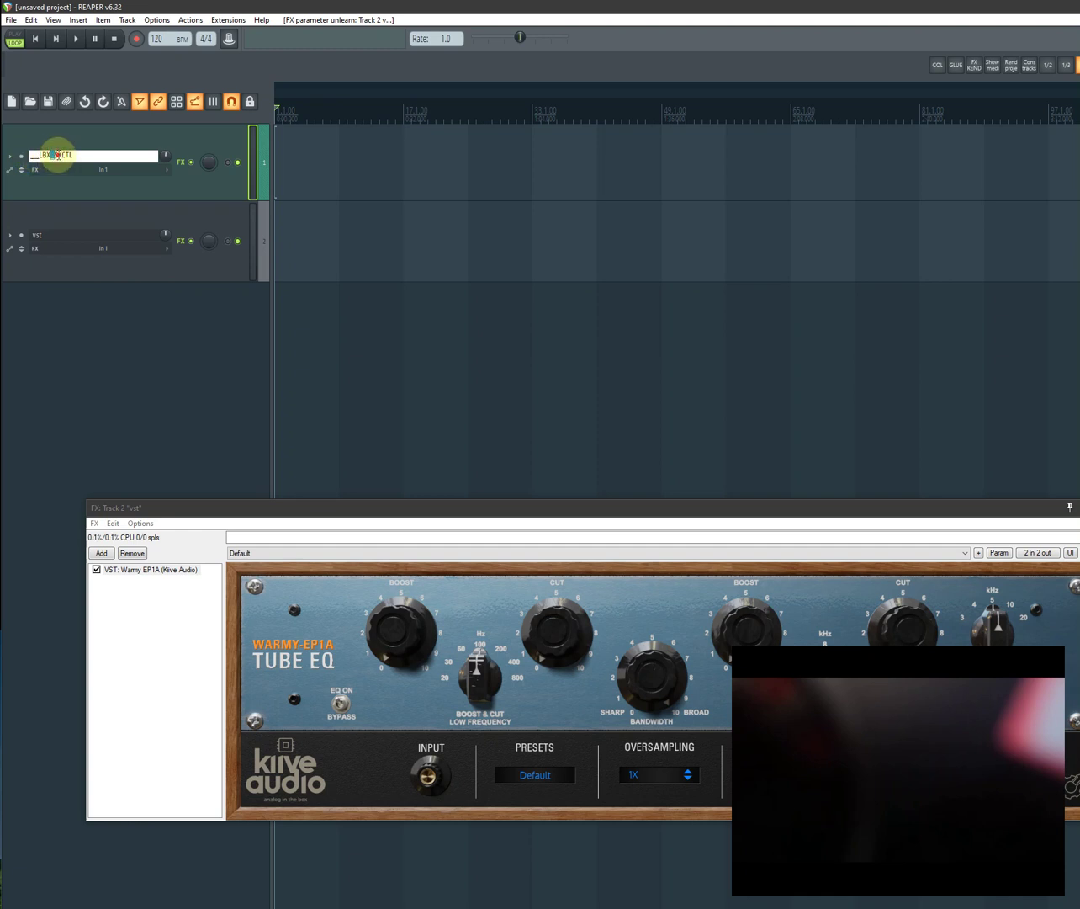
pyautogui.click(105, 153)
pyautogui.doubleClick(80, 153)
pyautogui.click(73, 153)
pyautogui.click(85, 141)
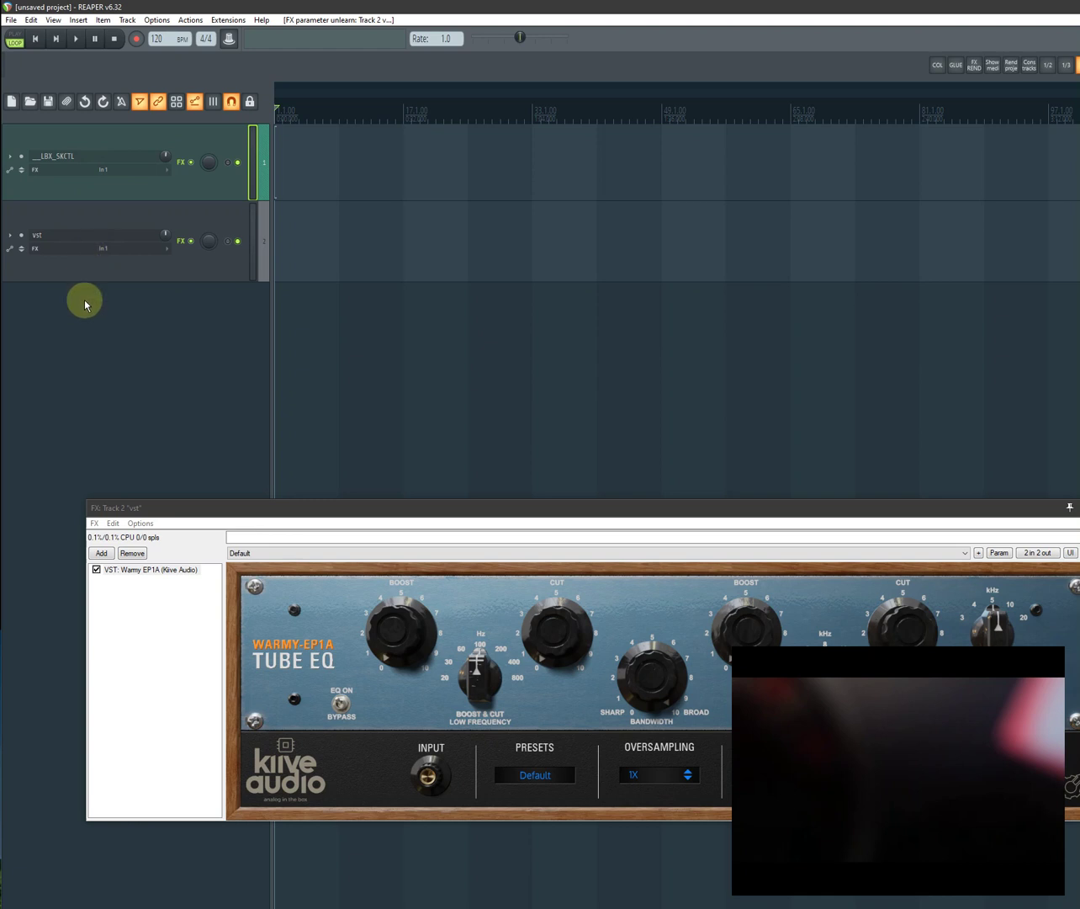
pyautogui.click(100, 159)
pyautogui.doubleClick(100, 159)
pyautogui.click(100, 159)
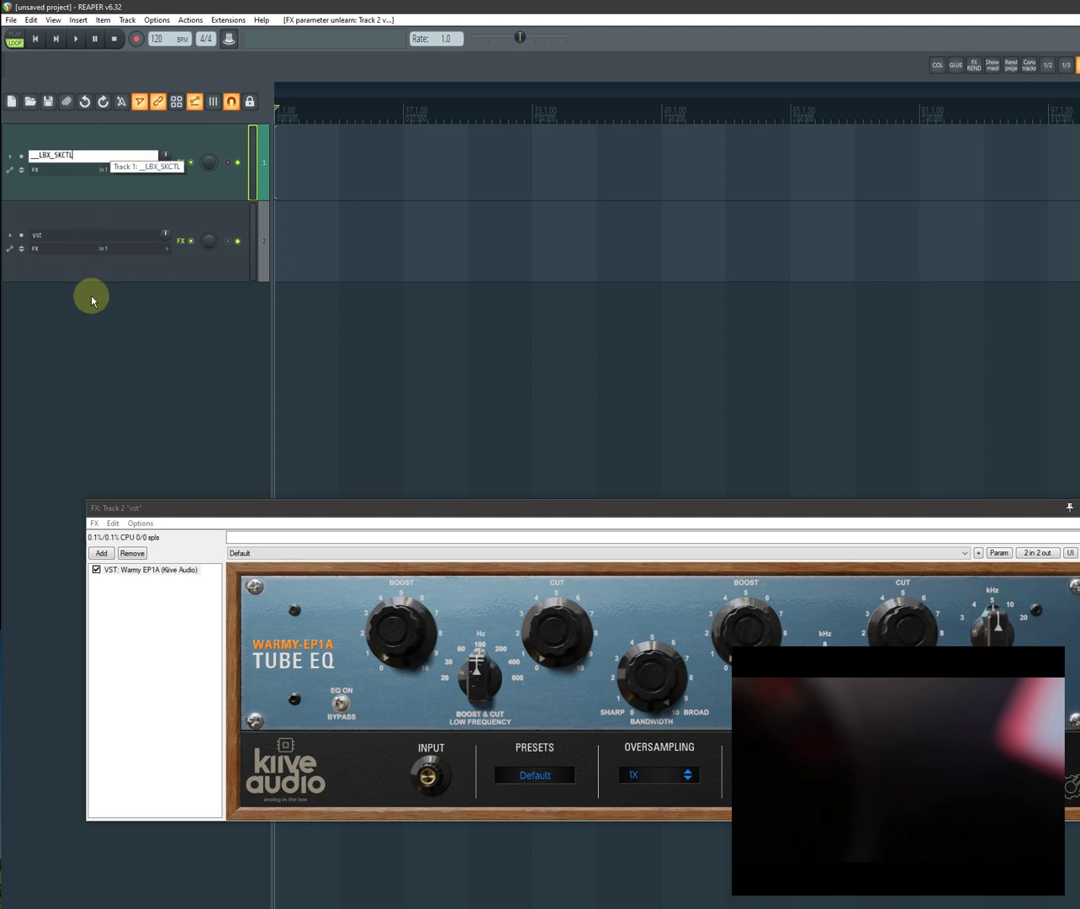
pyautogui.click(115, 312)
pyautogui.click(89, 194)
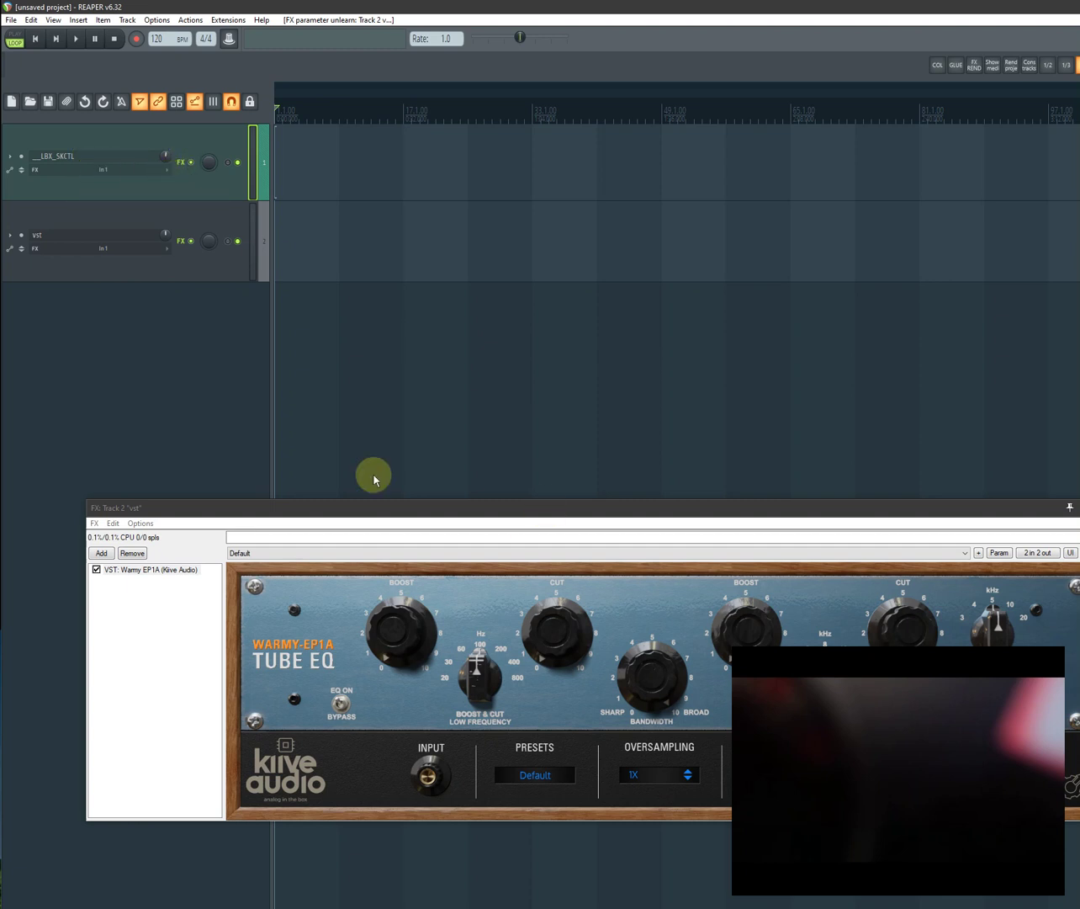
# Close the Warmy EP1A window and bring up track 1's ReaLearn BRC preset, arranging windows.
pyautogui.moveTo(367, 508); pyautogui.dragTo(300, 349)
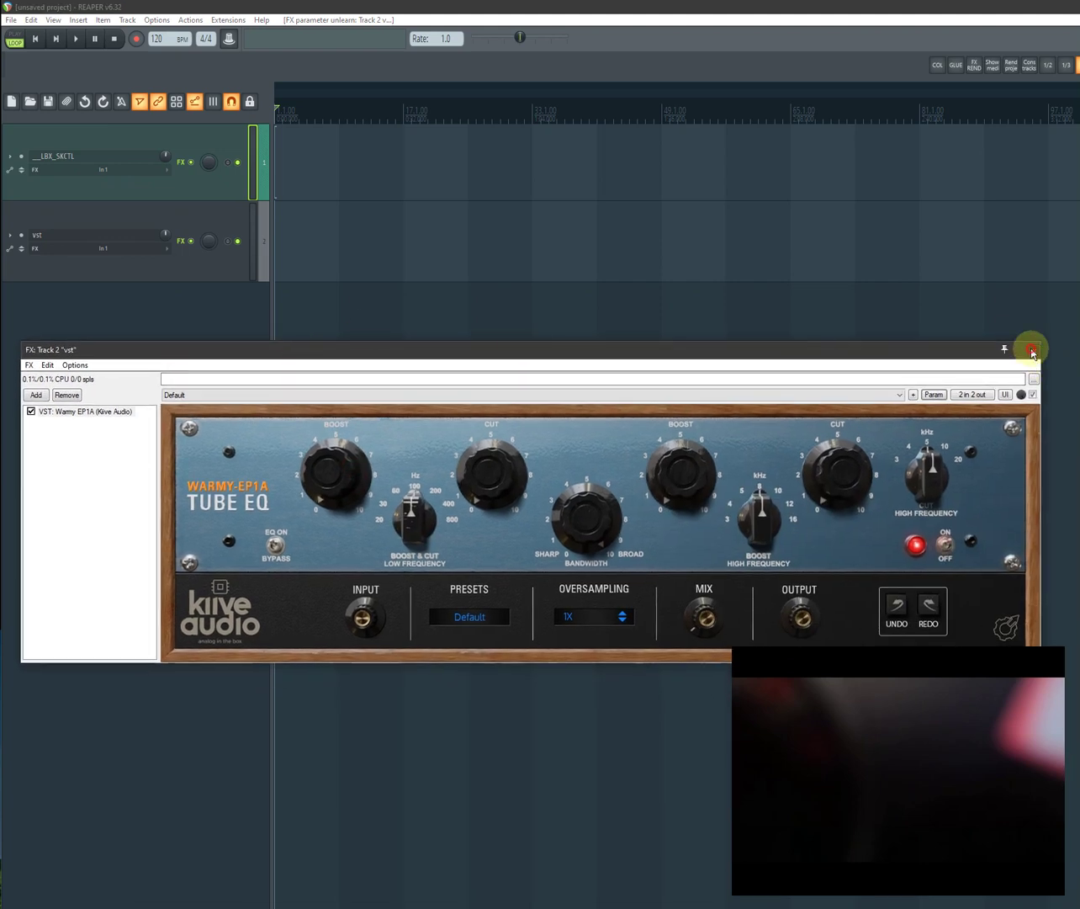
pyautogui.click(1035, 351)
pyautogui.click(178, 161)
pyautogui.moveTo(1058, 203); pyautogui.dragTo(277, 265)
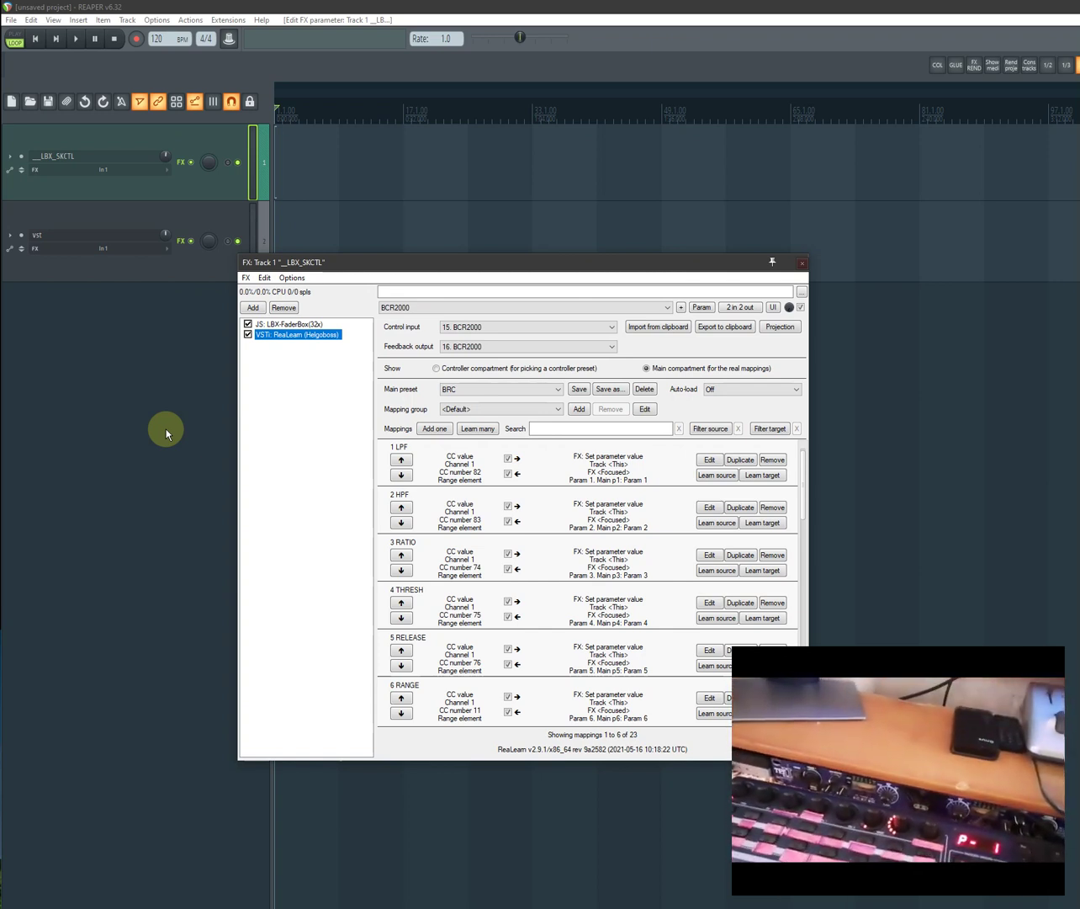
pyautogui.click(185, 470)
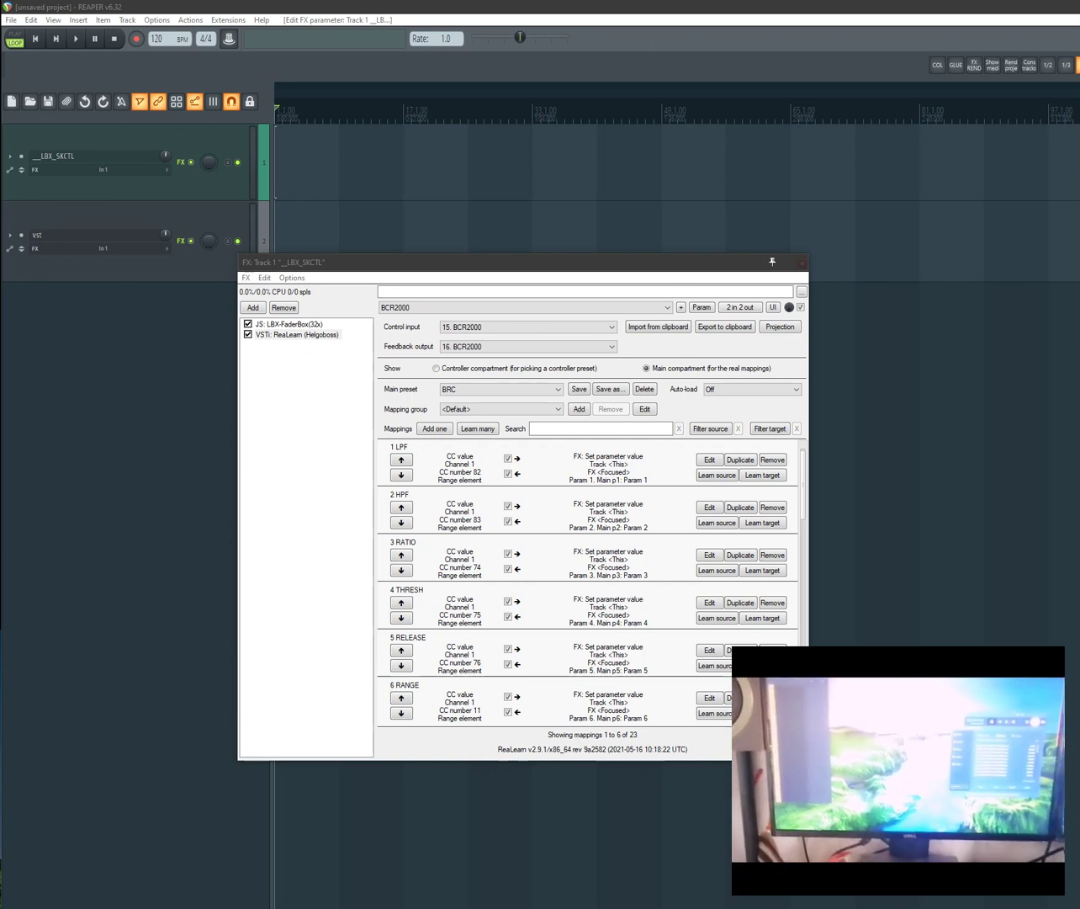
pyautogui.moveTo(547, 482); pyautogui.dragTo(171, 321)
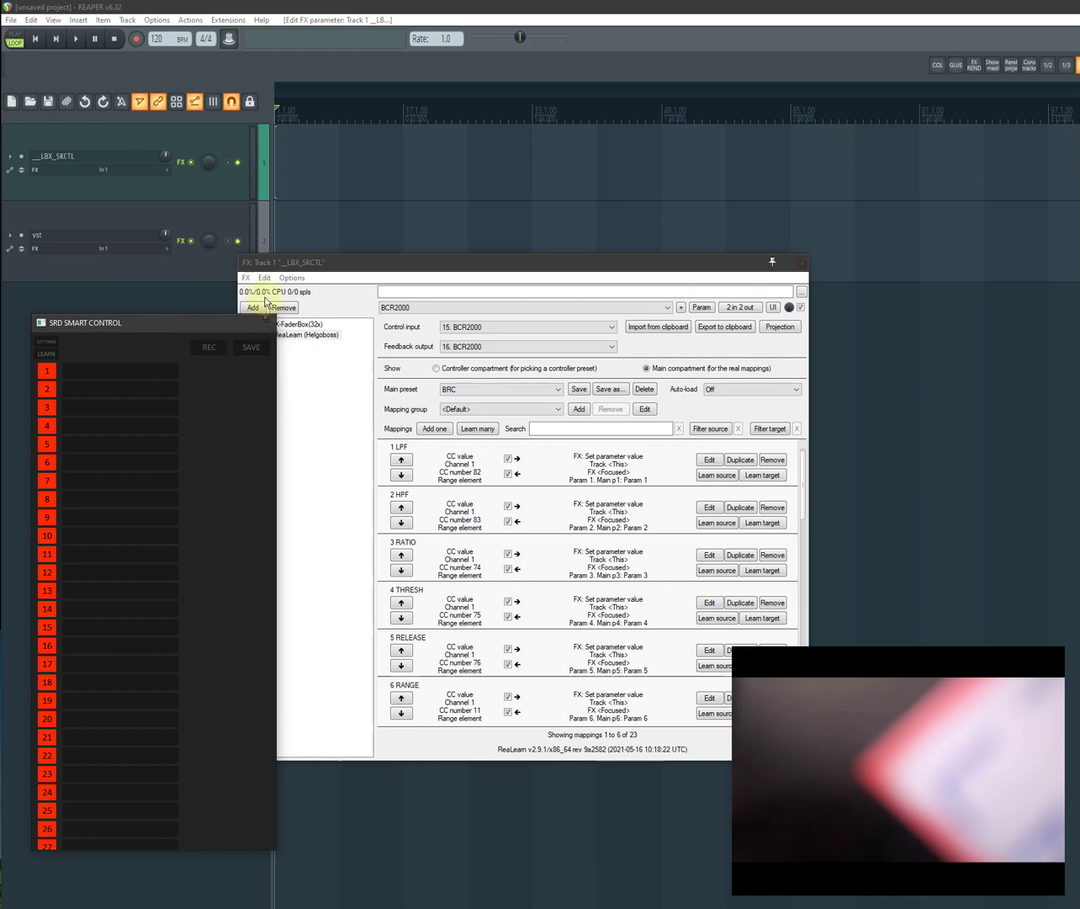
# Select JS: LBX-FaderBox(32x) in track 1's FX chain to display its faders.
pyautogui.moveTo(280, 265); pyautogui.dragTo(363, 294)
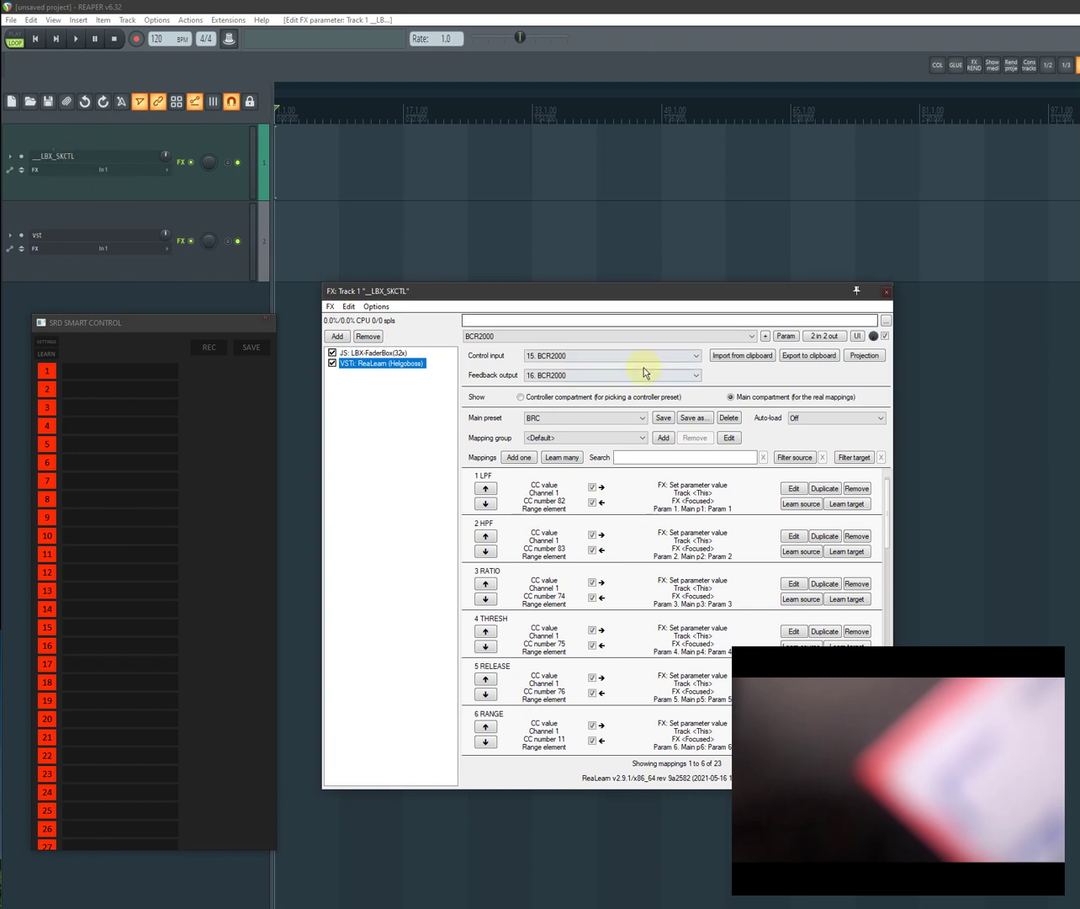
pyautogui.moveTo(403, 296); pyautogui.dragTo(408, 259)
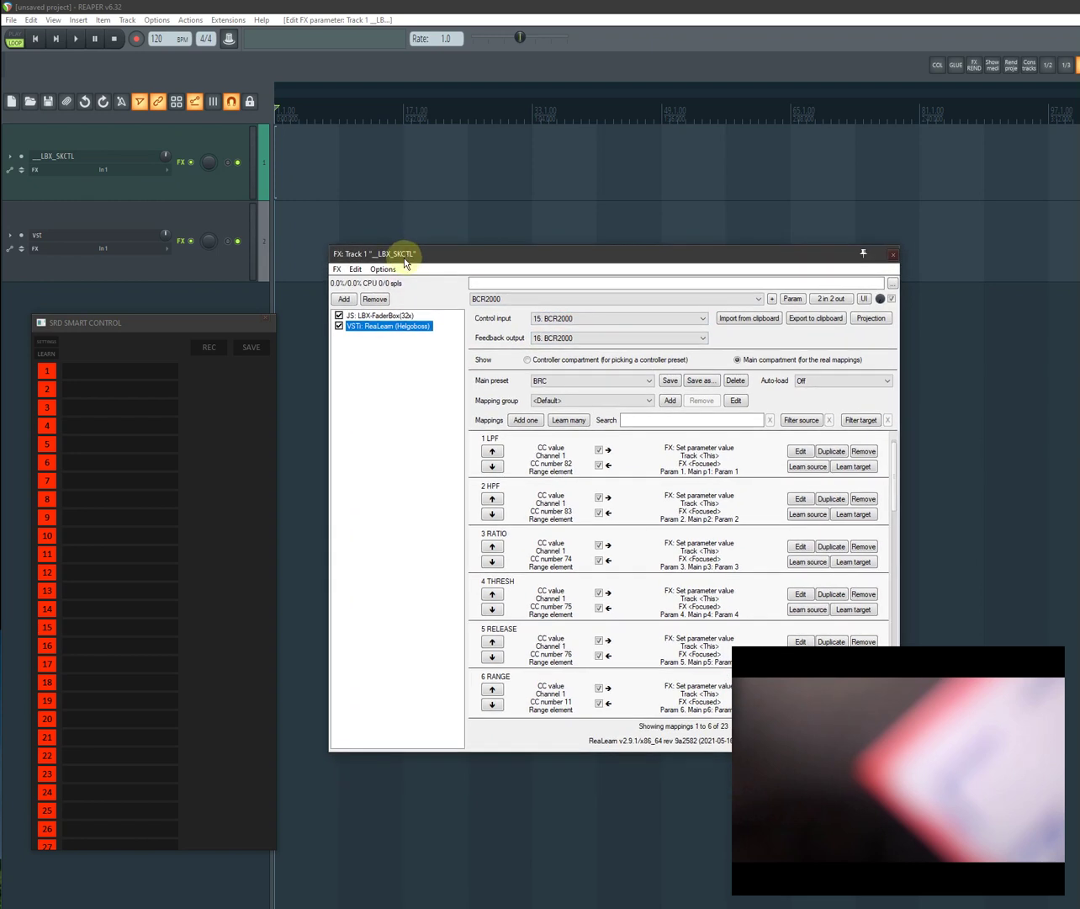
pyautogui.click(375, 347)
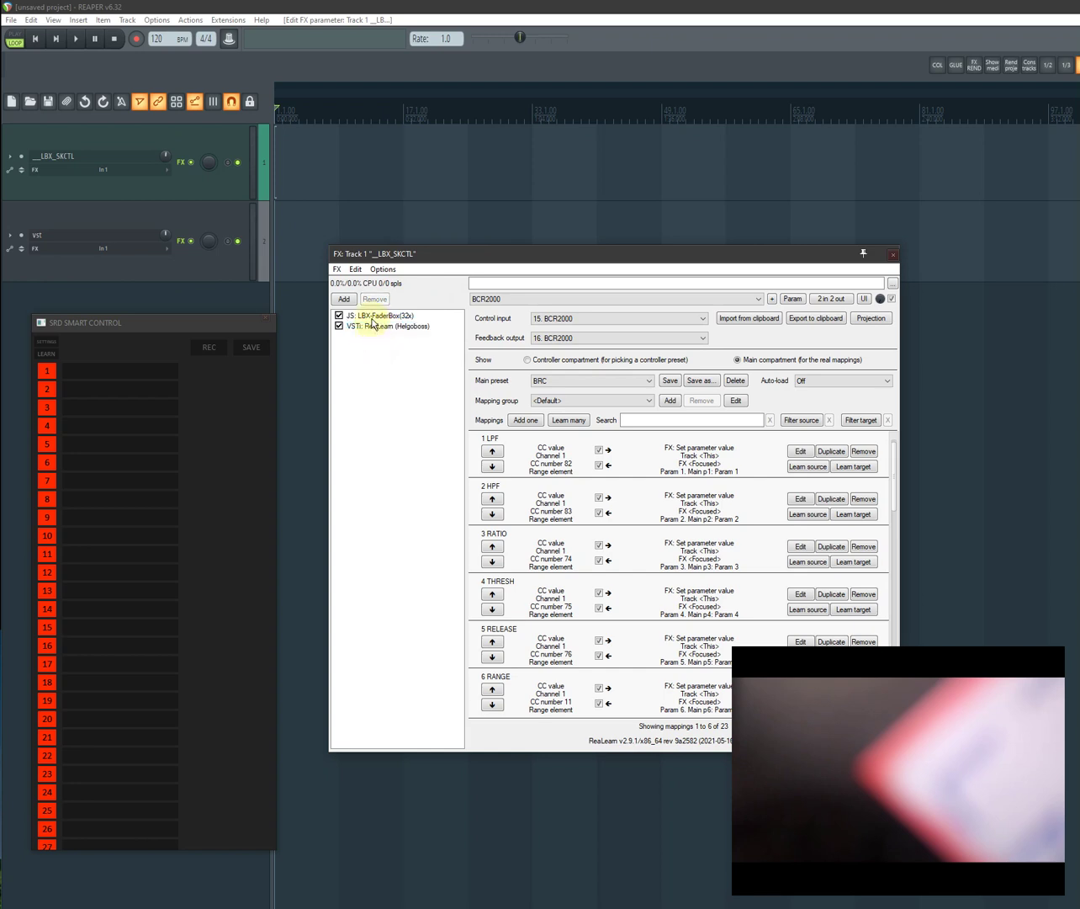
pyautogui.click(374, 317)
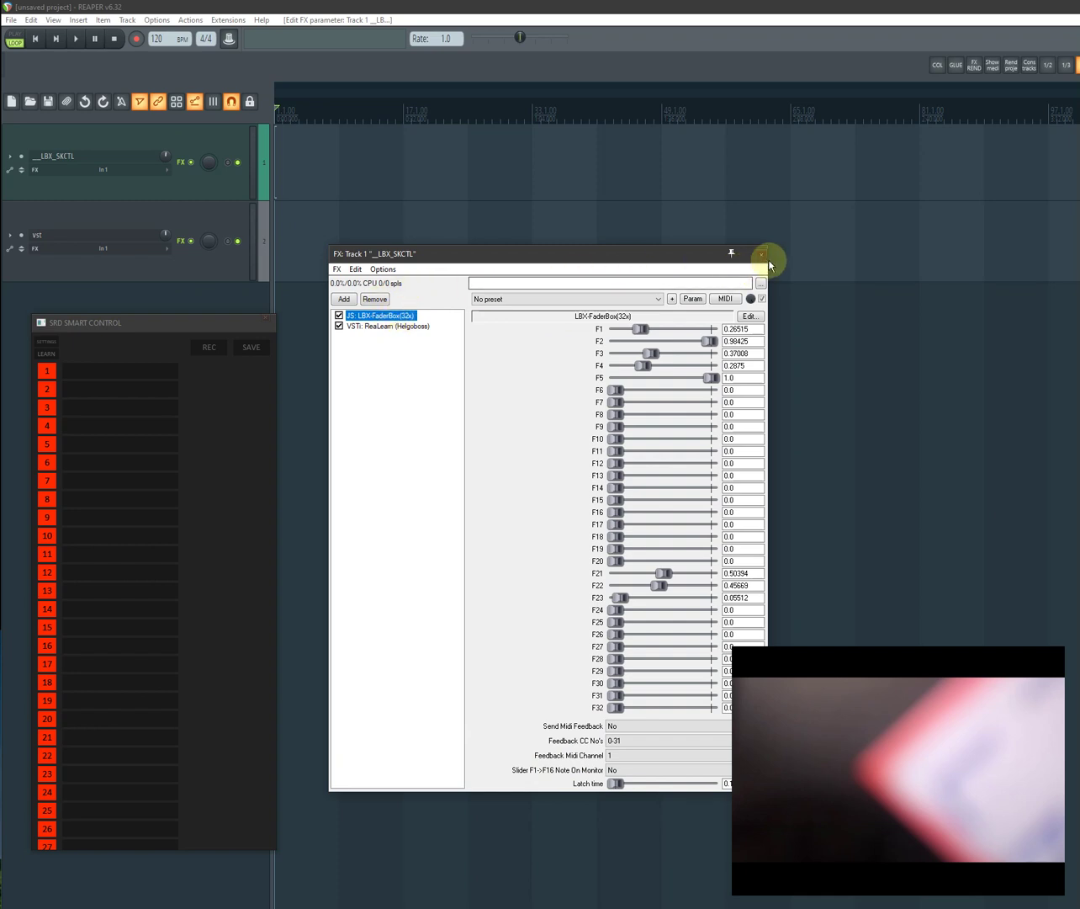
# Reopen track 1's FX chain without SRD Smart Control and view the LBX-FaderBox source code.
pyautogui.click(765, 255)
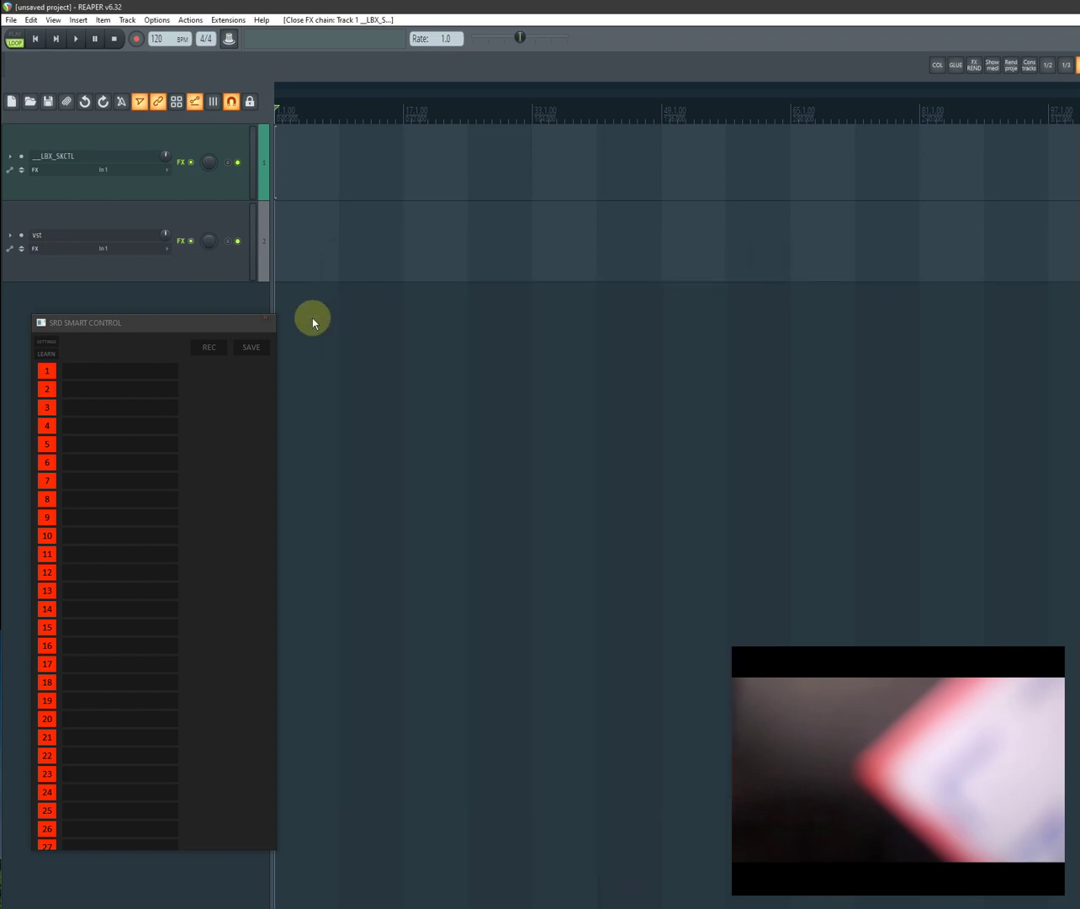
pyautogui.click(261, 316)
pyautogui.click(198, 189)
pyautogui.click(180, 160)
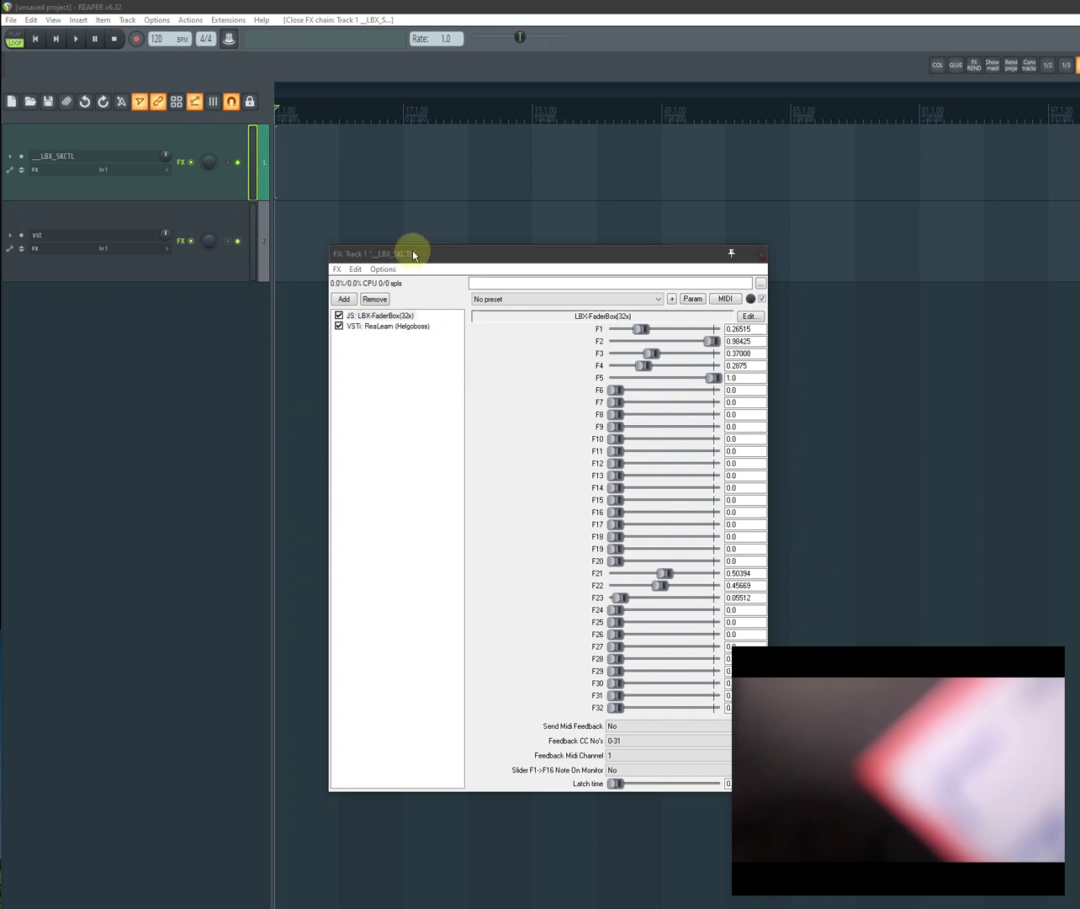
pyautogui.moveTo(412, 250); pyautogui.dragTo(222, 296)
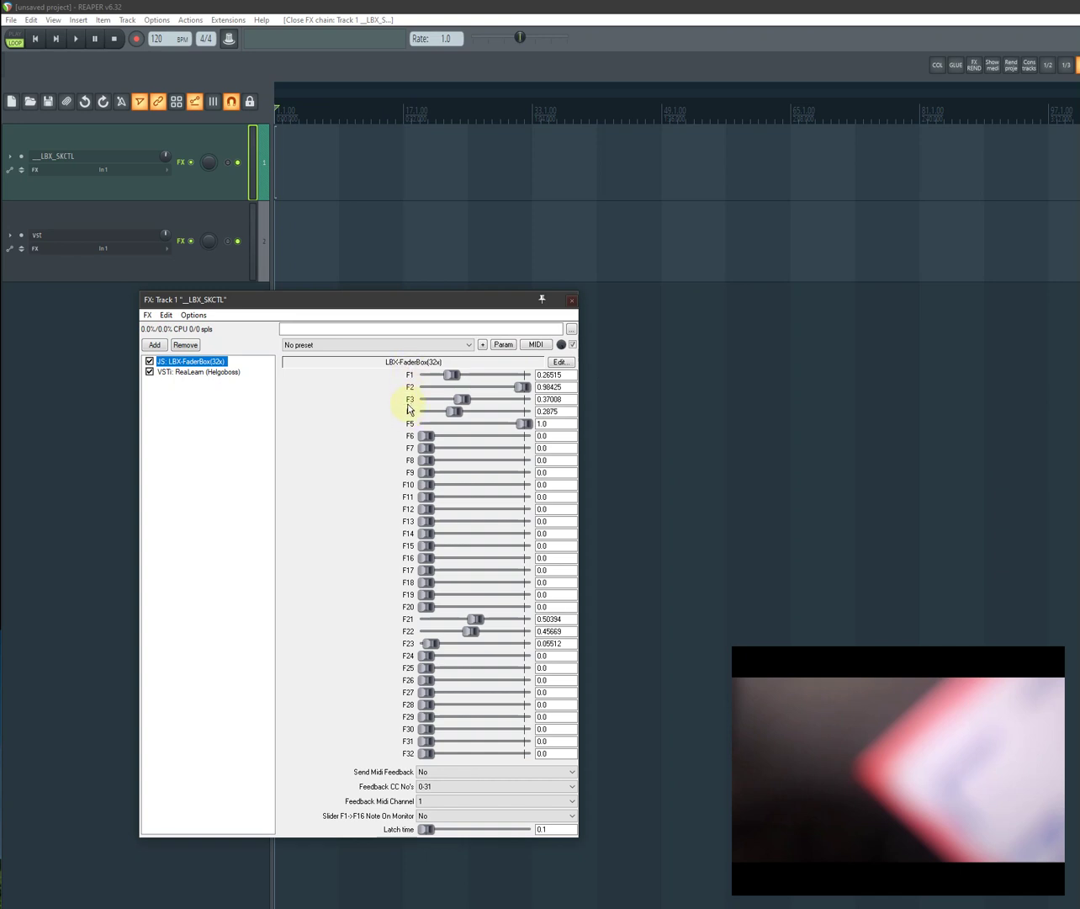
pyautogui.click(561, 362)
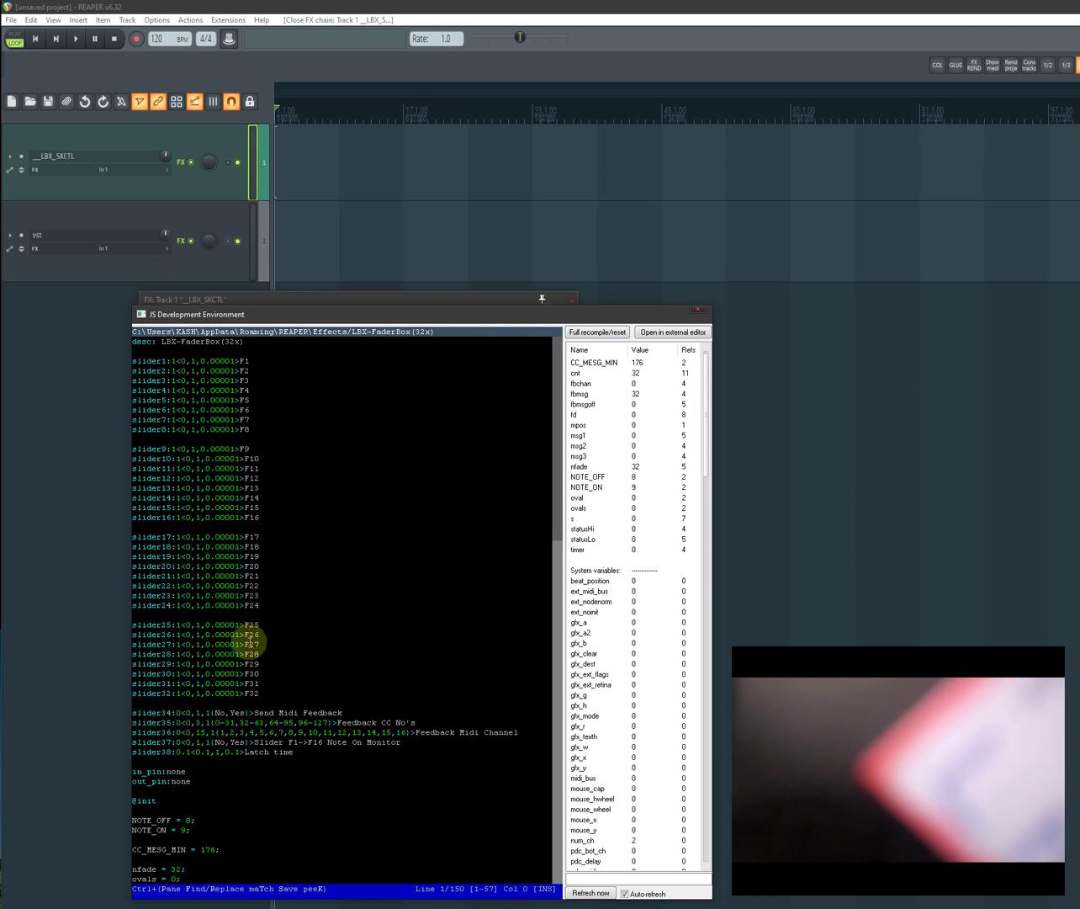
# Switch to VSTi: ReaLearn and keep BCR2000 as both control input and feedback output.
pyautogui.click(695, 308)
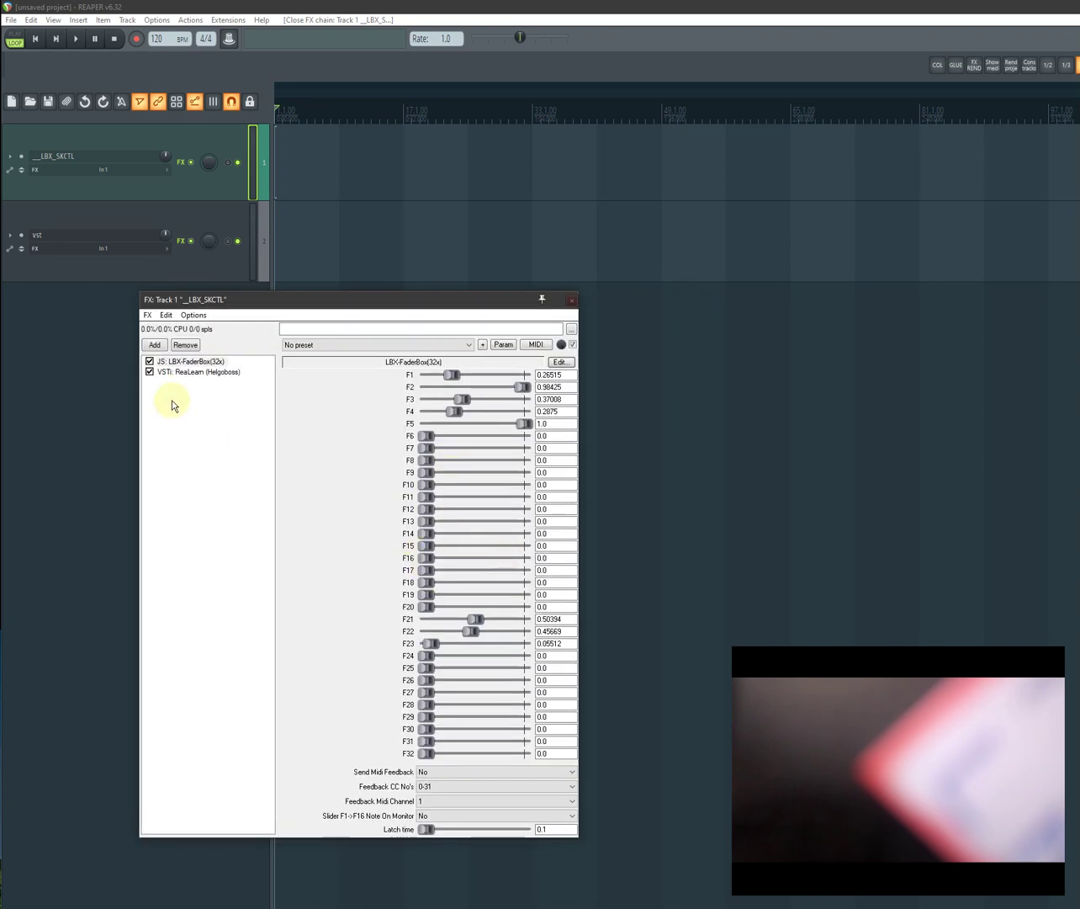
pyautogui.click(196, 371)
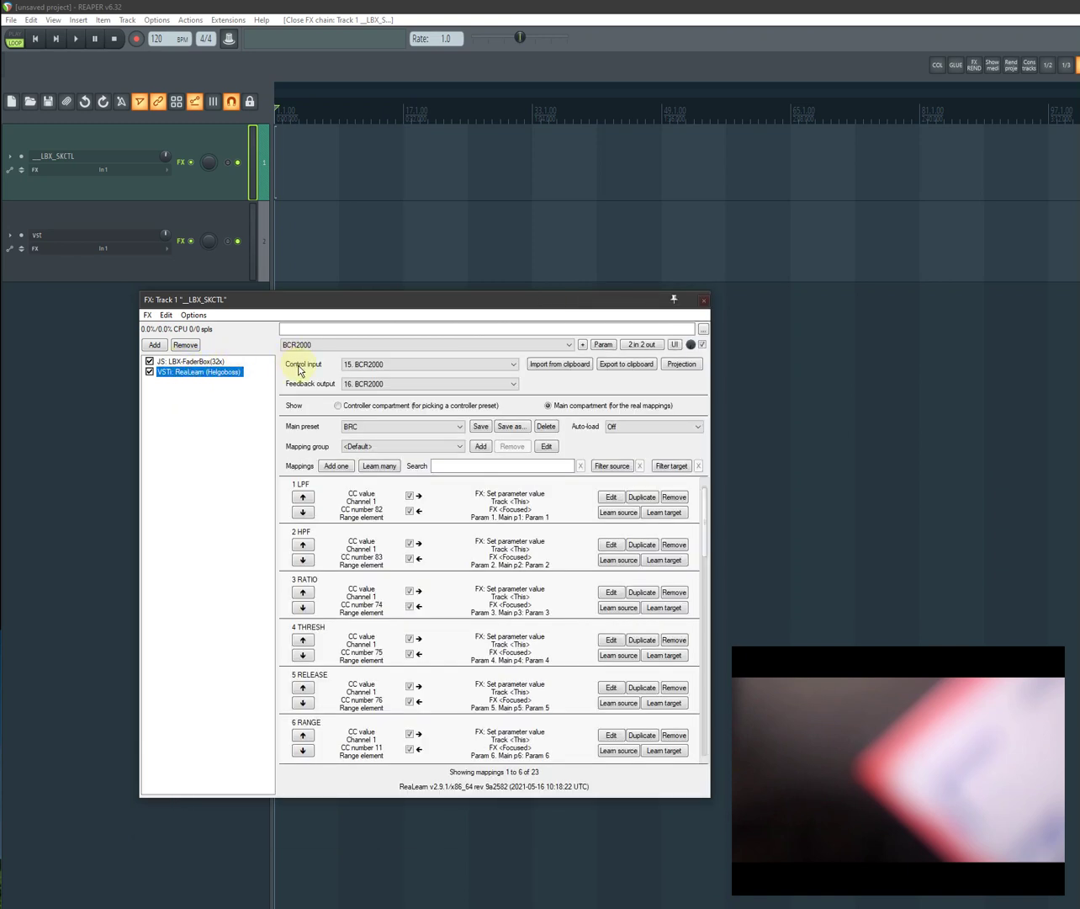
pyautogui.click(359, 367)
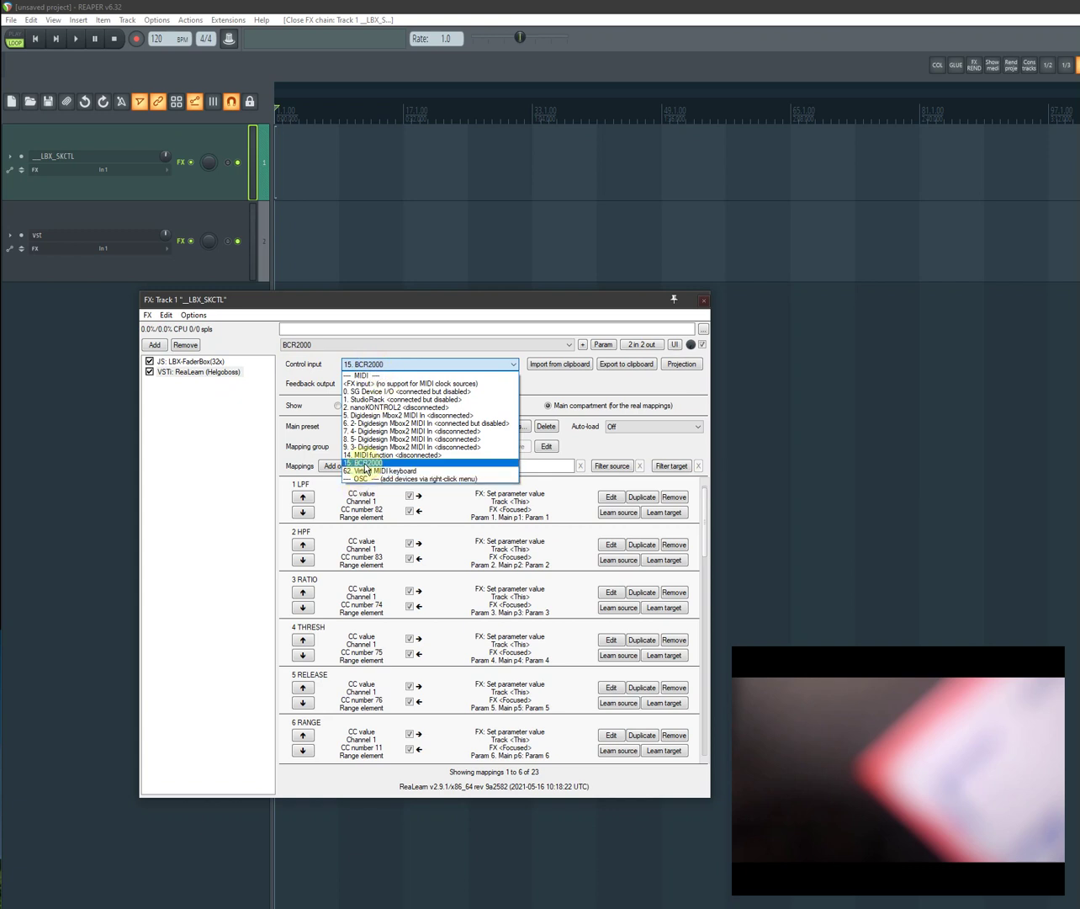
pyautogui.click(206, 458)
pyautogui.click(369, 387)
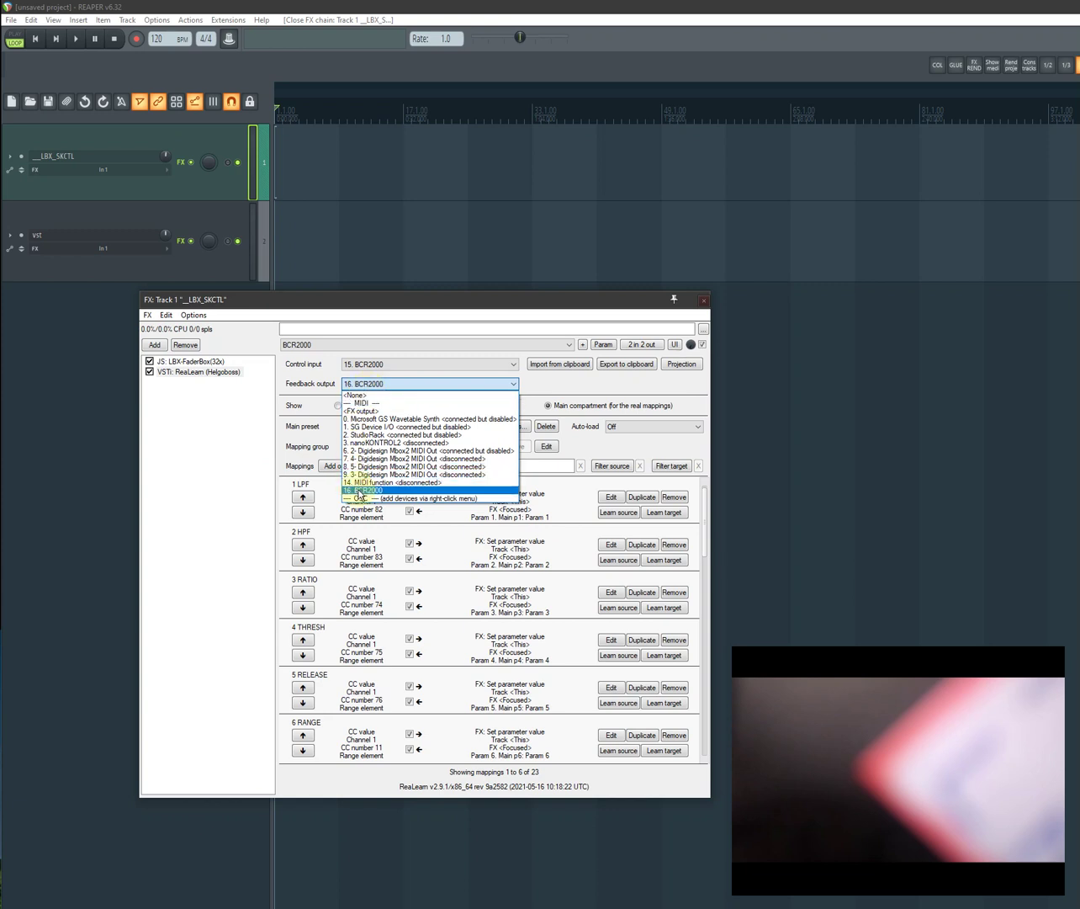
pyautogui.click(220, 478)
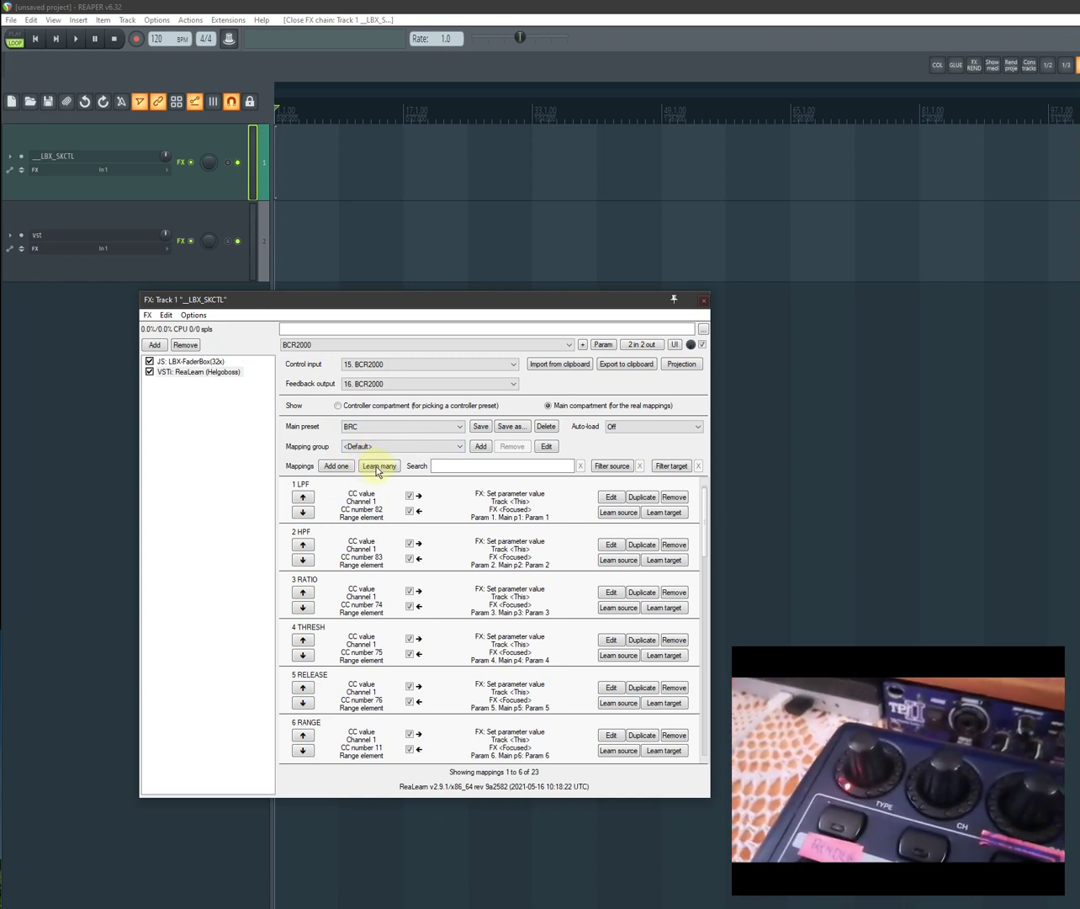
# Use Learn many to map a BCR2000 knob (CC 21) to the Warmy EP1A LowBoost as mapping 24.
pyautogui.click(379, 466)
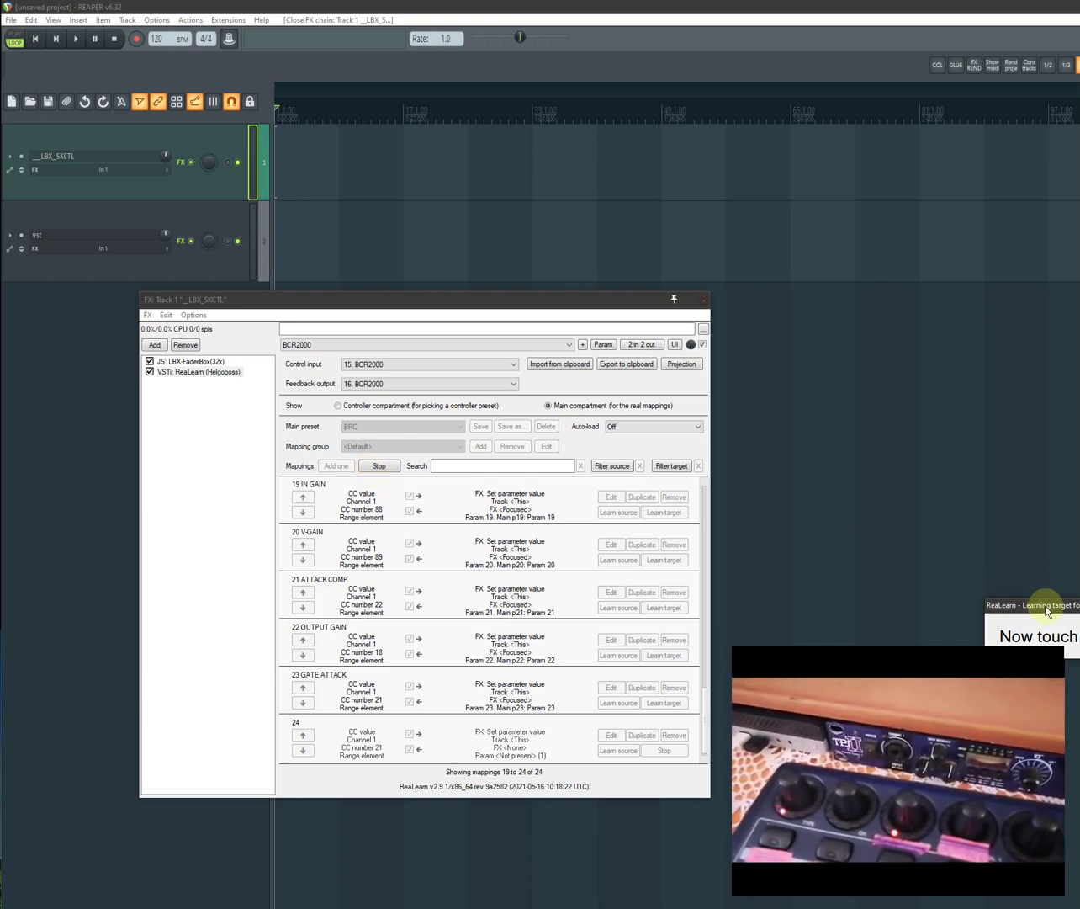
pyautogui.moveTo(1030, 601); pyautogui.dragTo(610, 604)
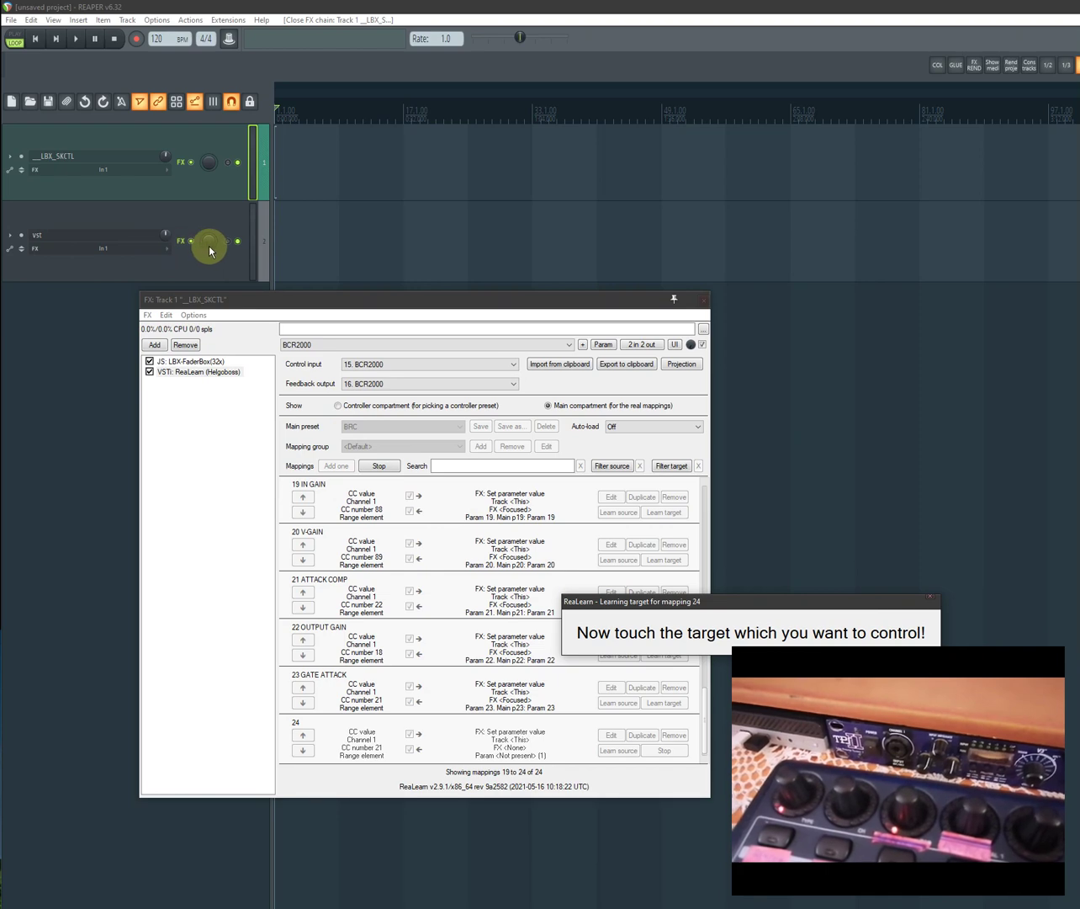
pyautogui.click(181, 242)
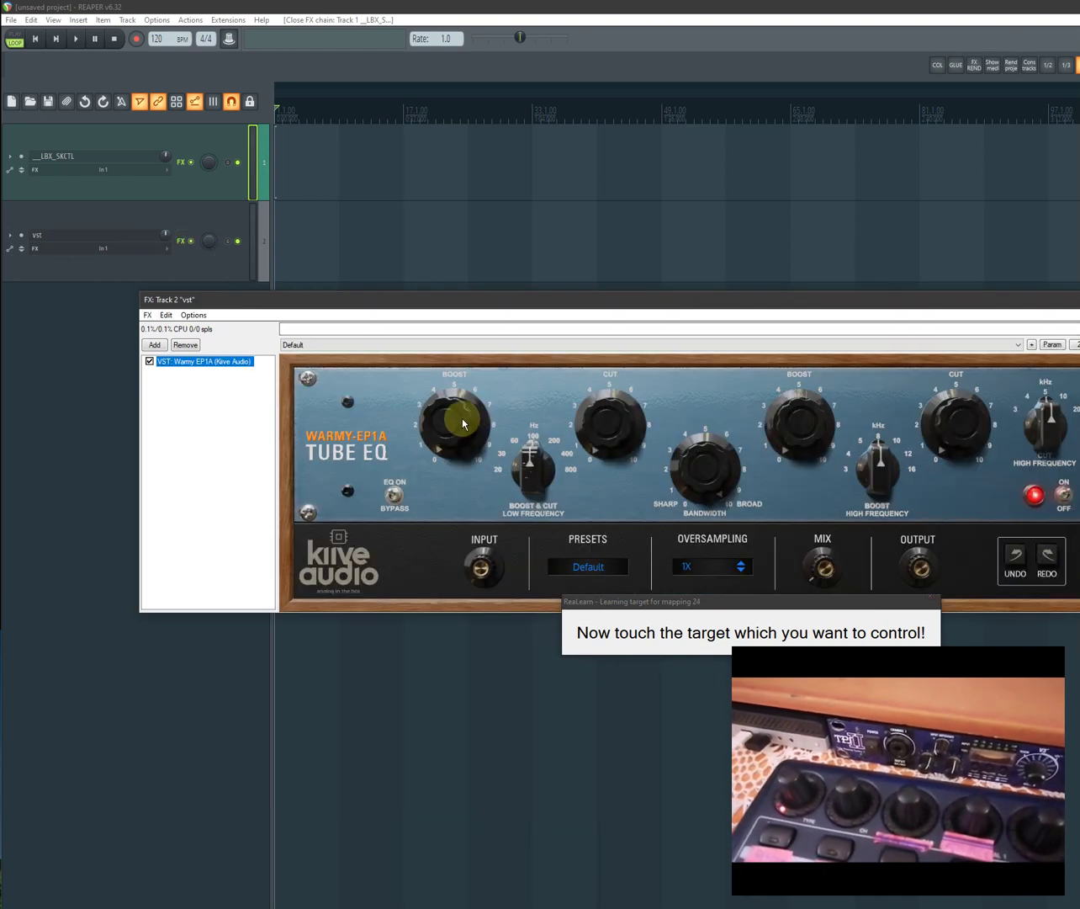
pyautogui.moveTo(458, 418); pyautogui.dragTo(444, 401)
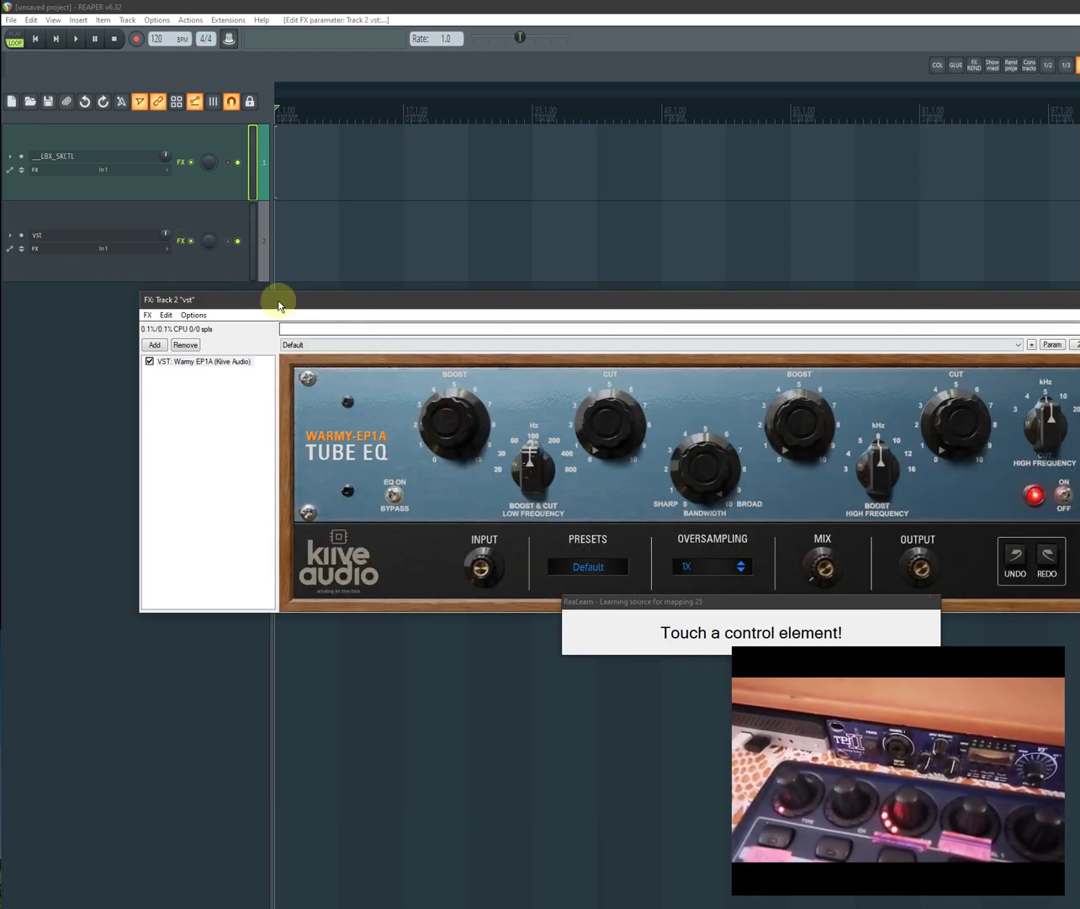
pyautogui.click(180, 161)
pyautogui.click(379, 467)
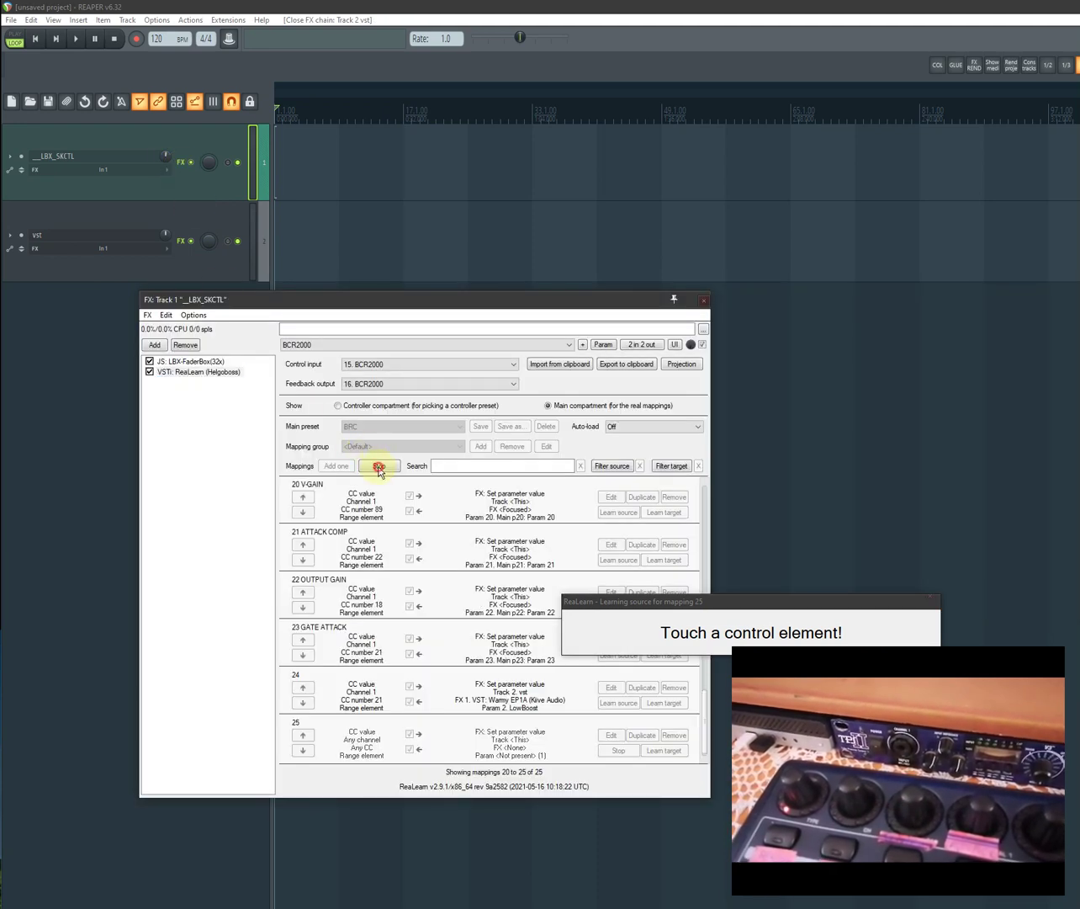
pyautogui.click(180, 240)
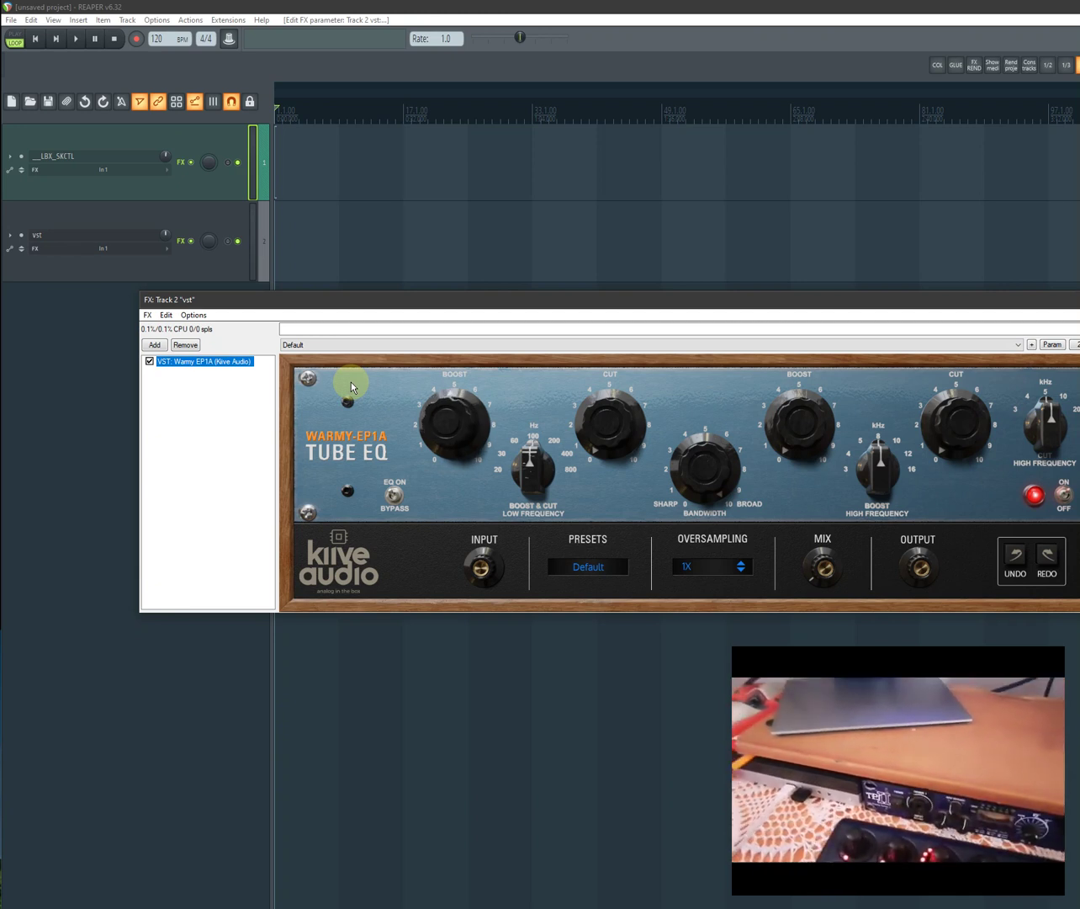
# Turn the Warmy EP1A low boost knob and move the EQ window up and left.
pyautogui.moveTo(458, 414)
pyautogui.mouseDown()
pyautogui.moveTo(446, 429)
pyautogui.moveTo(441, 509)
pyautogui.moveTo(409, 338)
pyautogui.moveTo(404, 375)
pyautogui.moveTo(421, 354)
pyautogui.moveTo(421, 415)
pyautogui.moveTo(426, 316)
pyautogui.moveTo(434, 436)
pyautogui.moveTo(428, 364)
pyautogui.moveTo(424, 422)
pyautogui.moveTo(429, 335)
pyautogui.moveTo(421, 432)
pyautogui.moveTo(424, 372)
pyautogui.moveTo(418, 422)
pyautogui.moveTo(434, 387)
pyautogui.moveTo(443, 433)
pyautogui.moveTo(453, 407)
pyautogui.mouseUp()
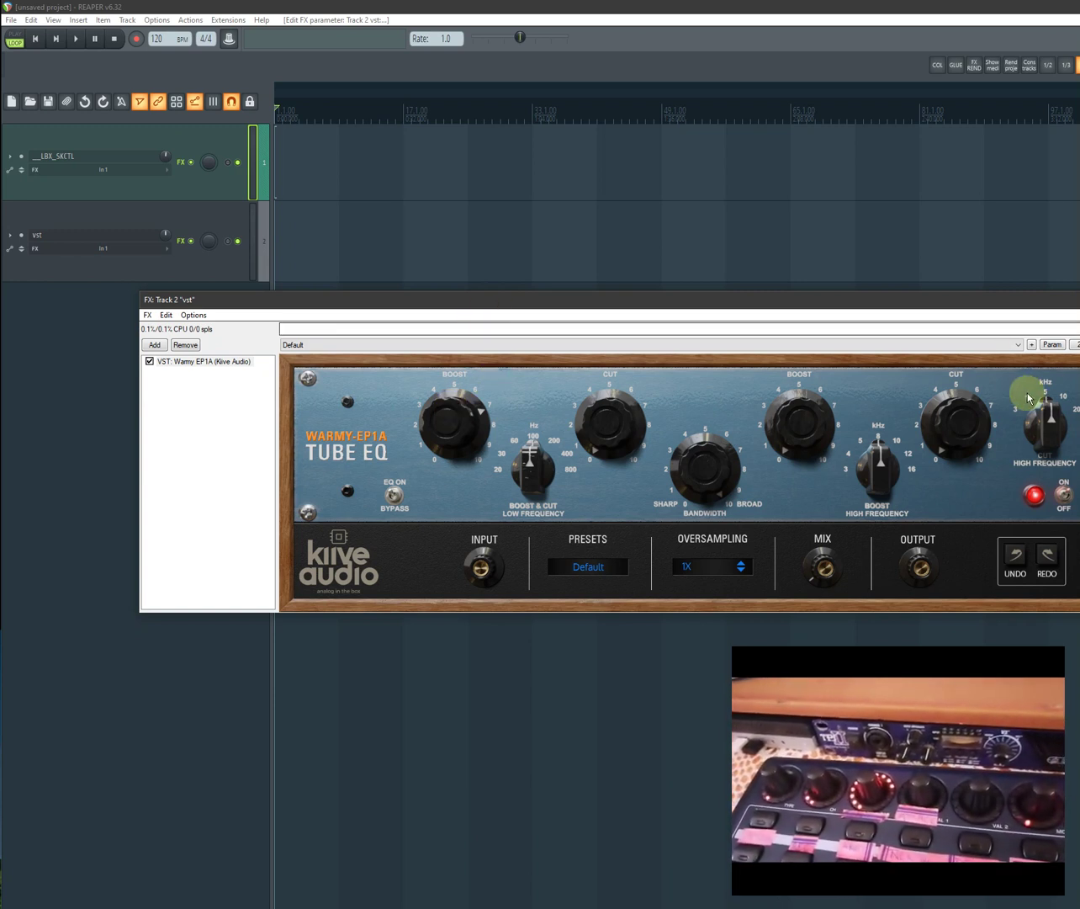
pyautogui.moveTo(944, 305); pyautogui.dragTo(818, 332)
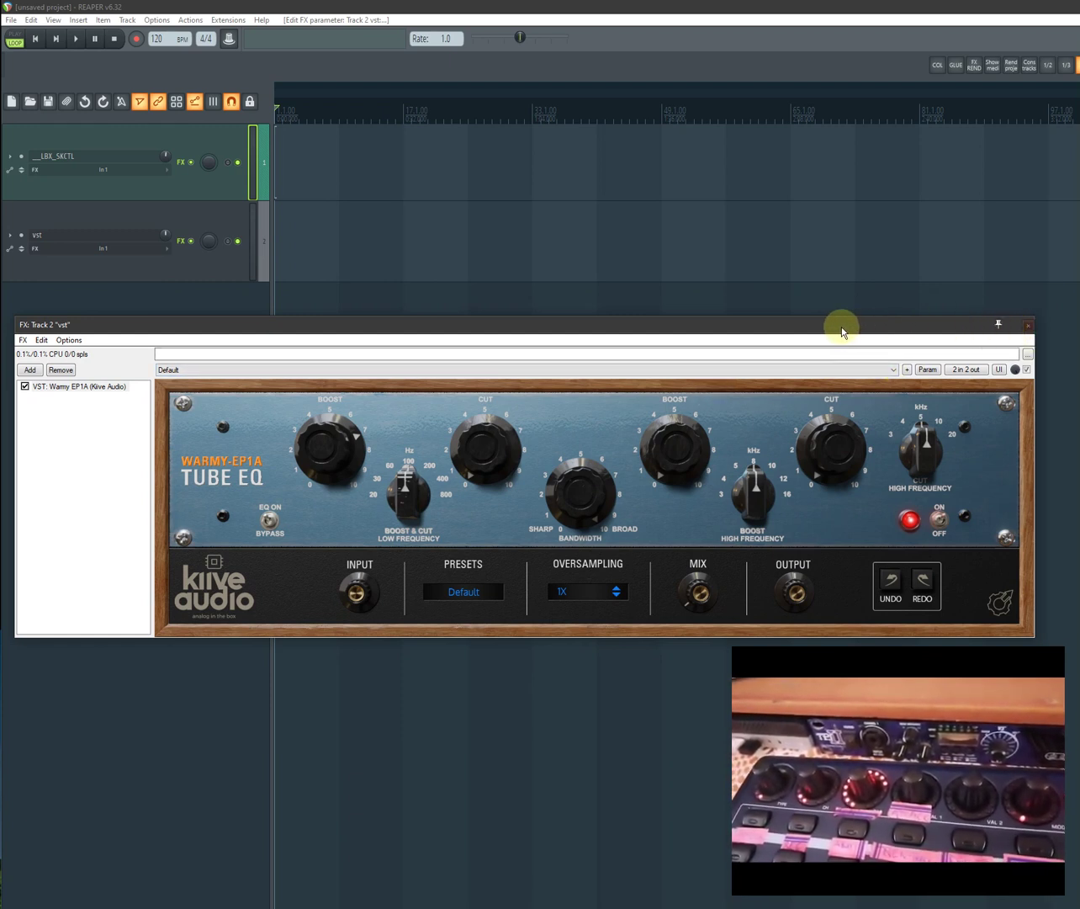
# Close the Tube EQ and return to track 1's ReaLearn mapping list.
pyautogui.click(1029, 328)
pyautogui.click(180, 163)
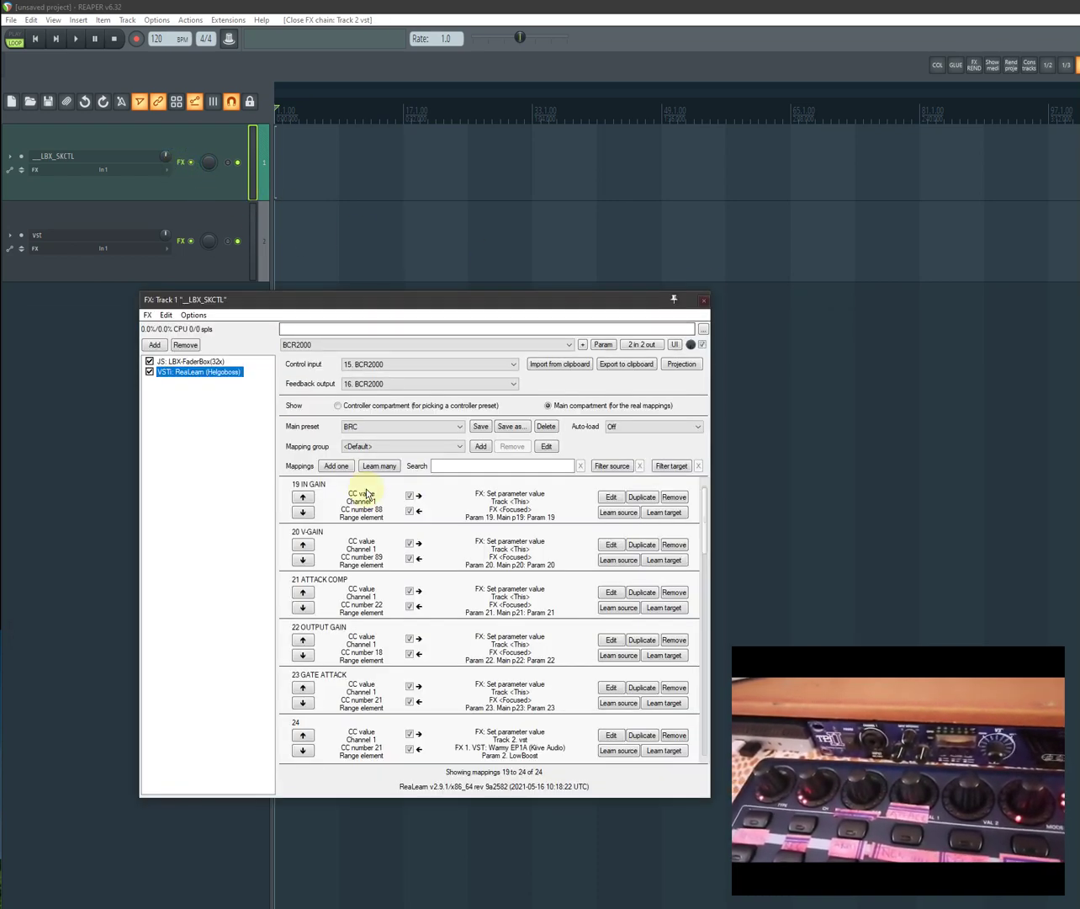
pyautogui.scroll(5, 458, 673)
pyautogui.scroll(-4, 456, 675)
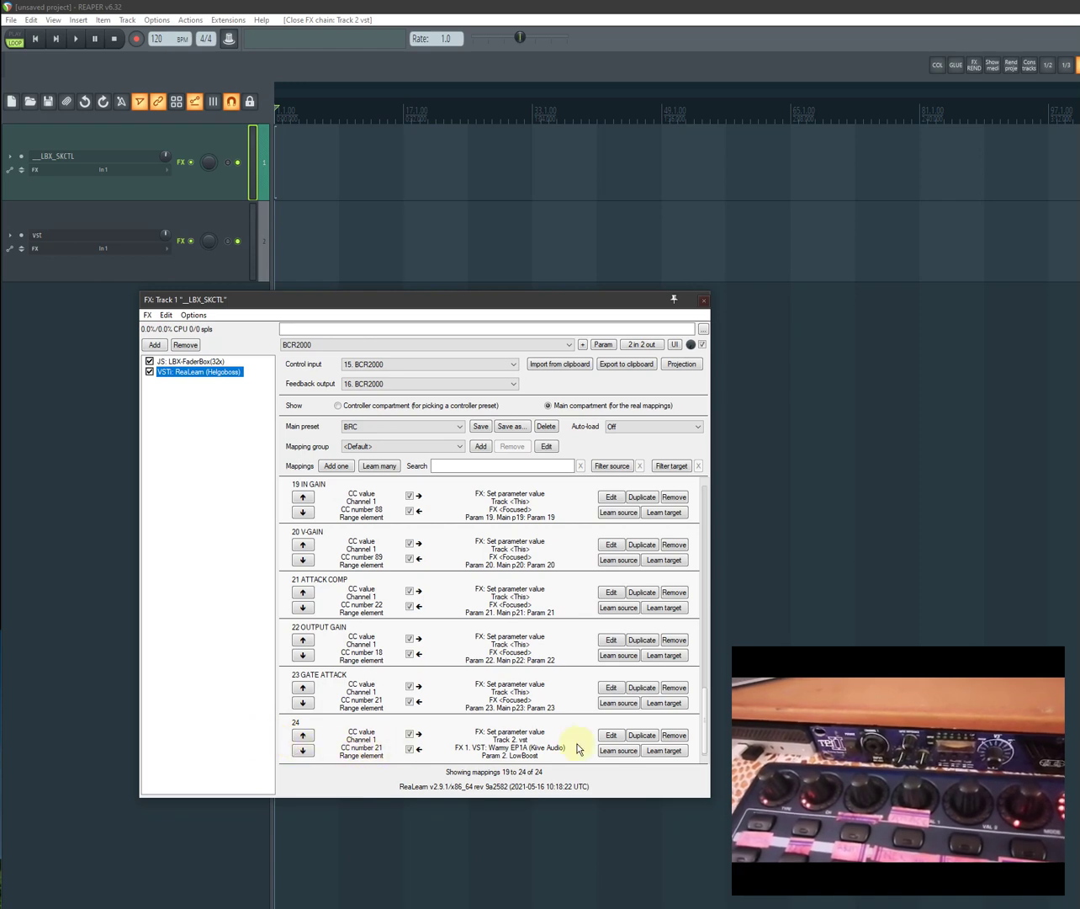
# Tick Prevent echo feedback in mapping 24's settings and confirm with OK.
pyautogui.click(611, 734)
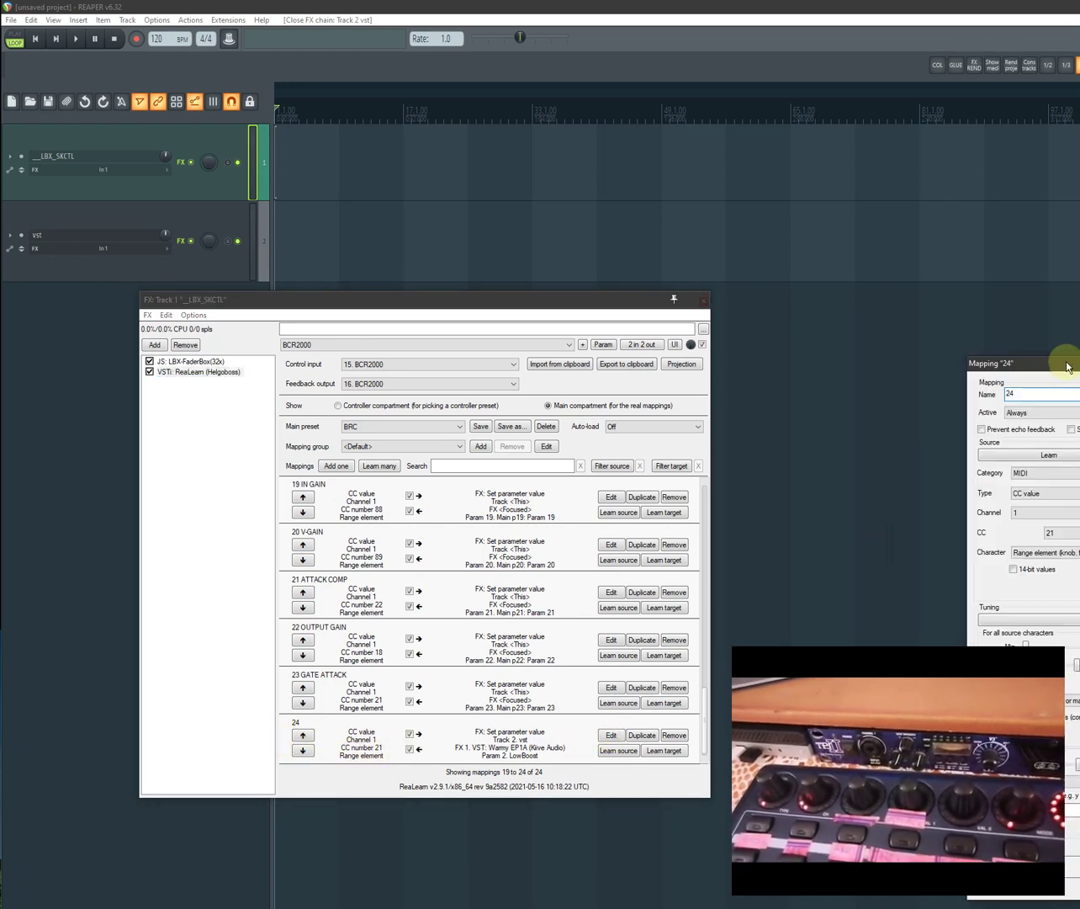
pyautogui.moveTo(1058, 364); pyautogui.dragTo(337, 392)
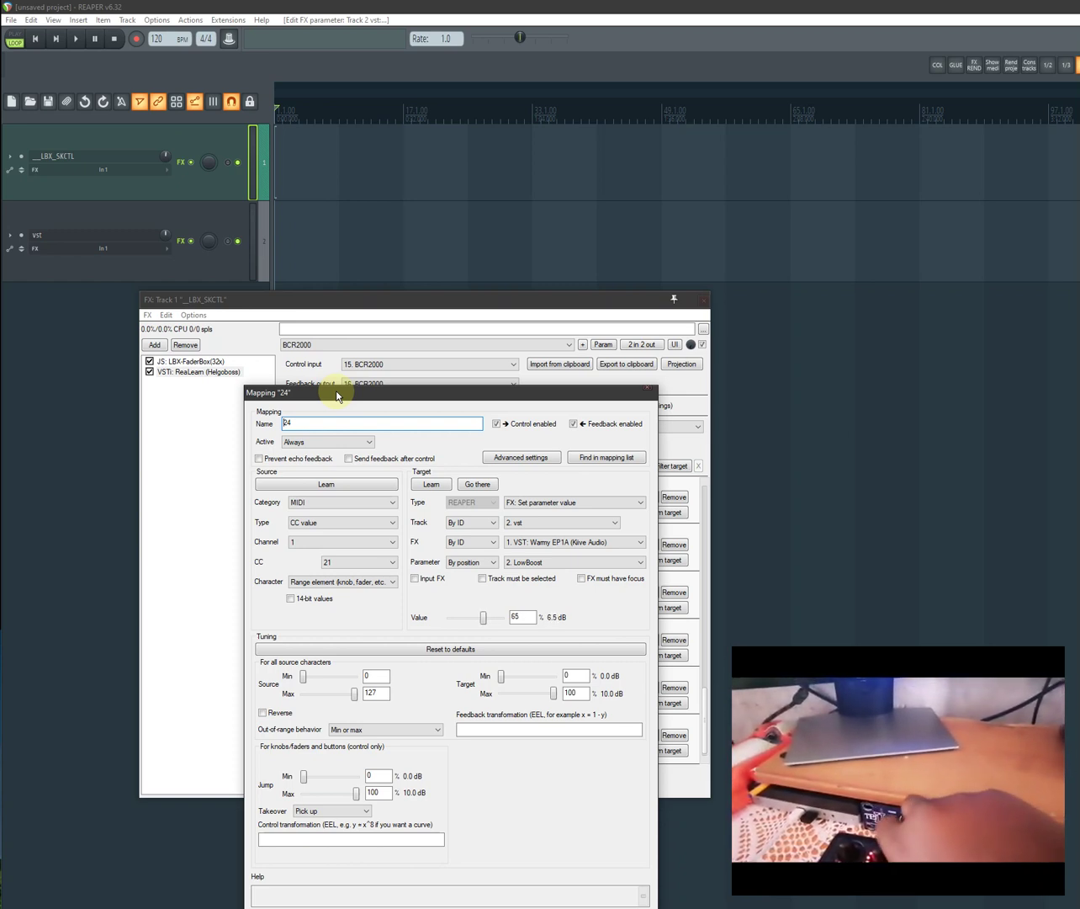
pyautogui.click(293, 461)
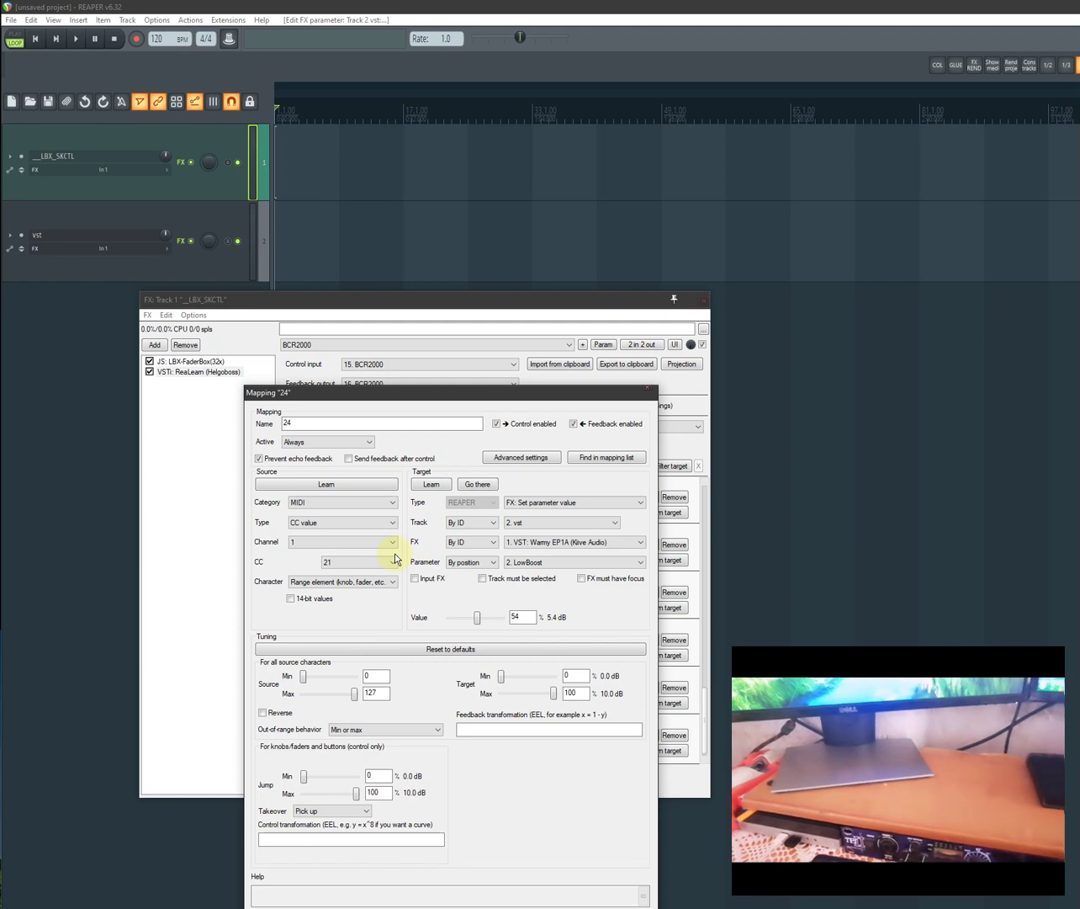
pyautogui.moveTo(341, 392); pyautogui.dragTo(320, 325)
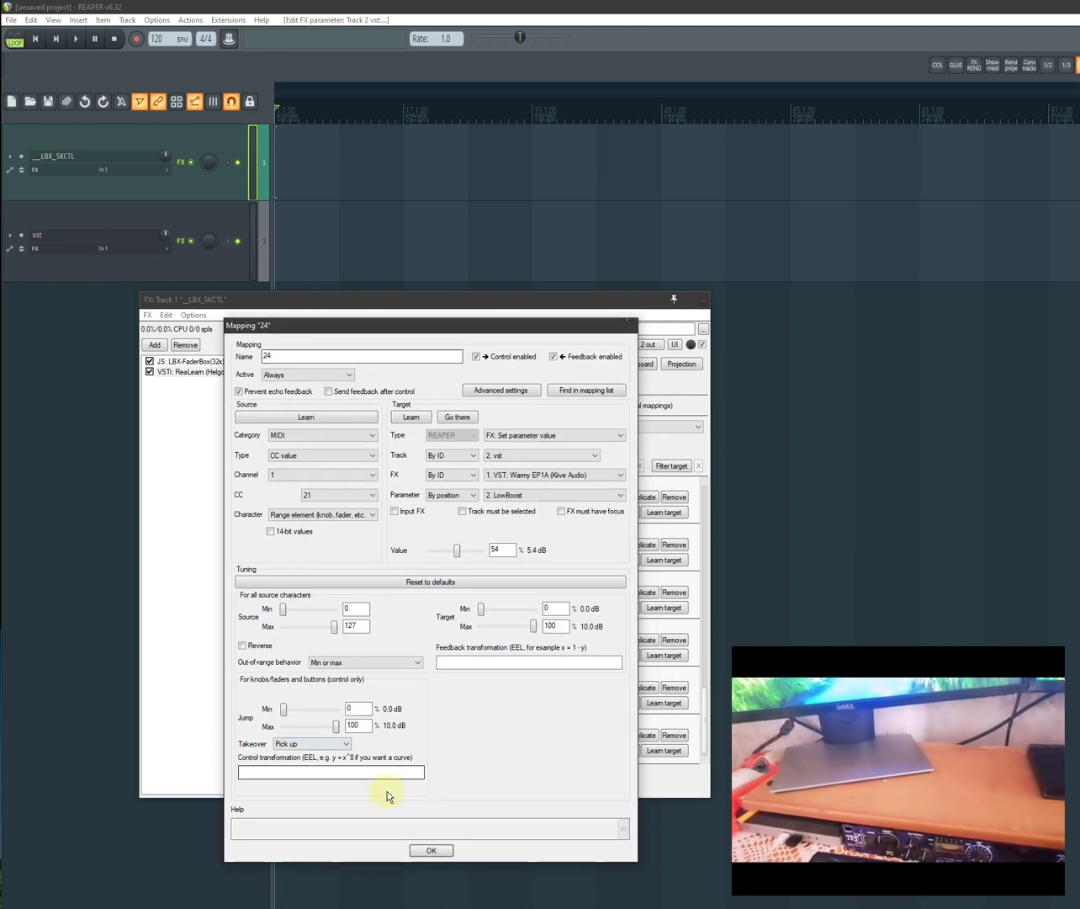
pyautogui.click(429, 849)
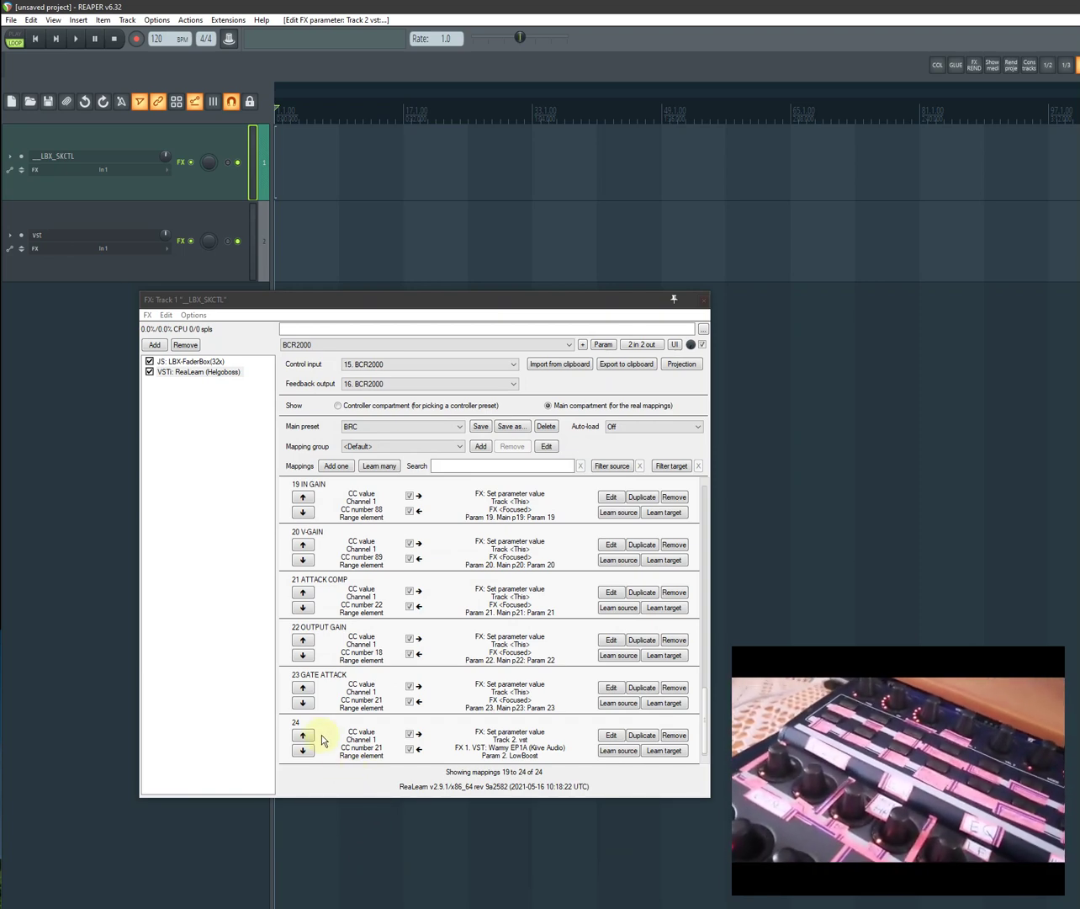
pyautogui.click(613, 736)
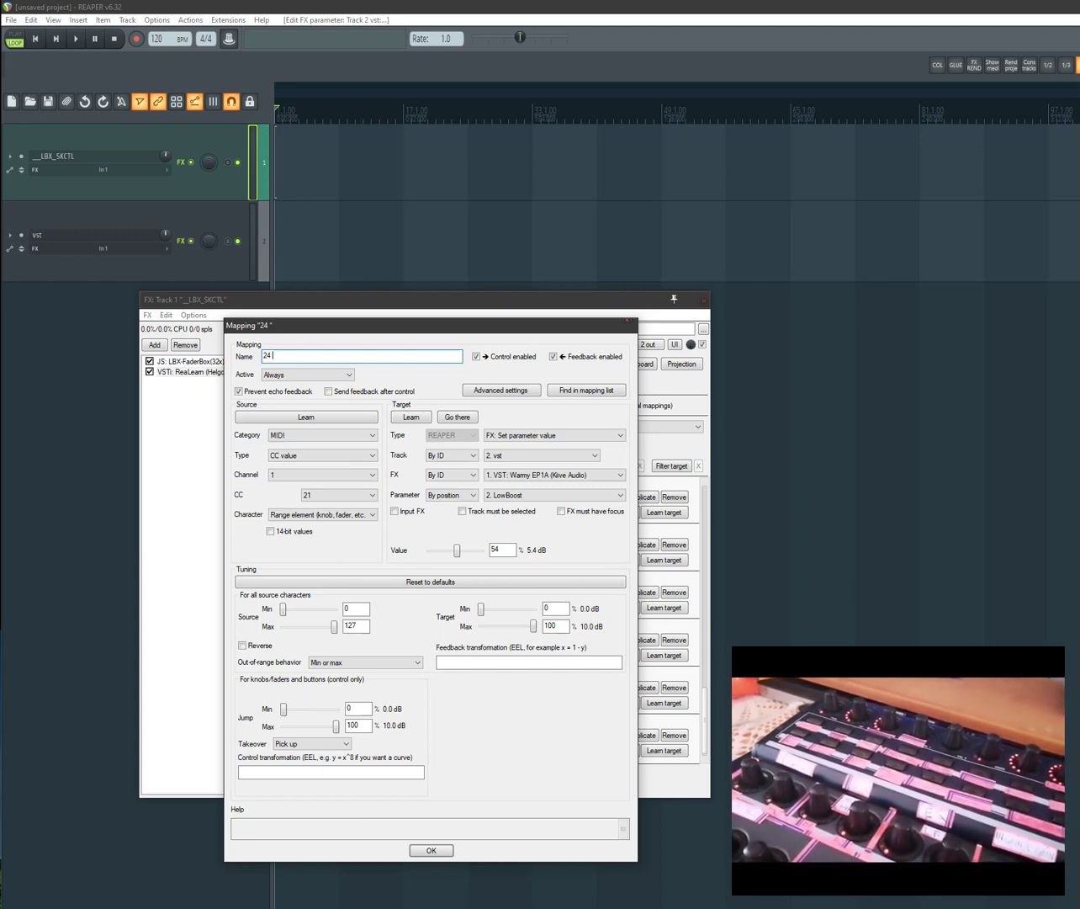
# Append 'gg' to mapping 24's name, making it '24 cggg', and confirm.
pyautogui.write('ggg')
pyautogui.press('Return')
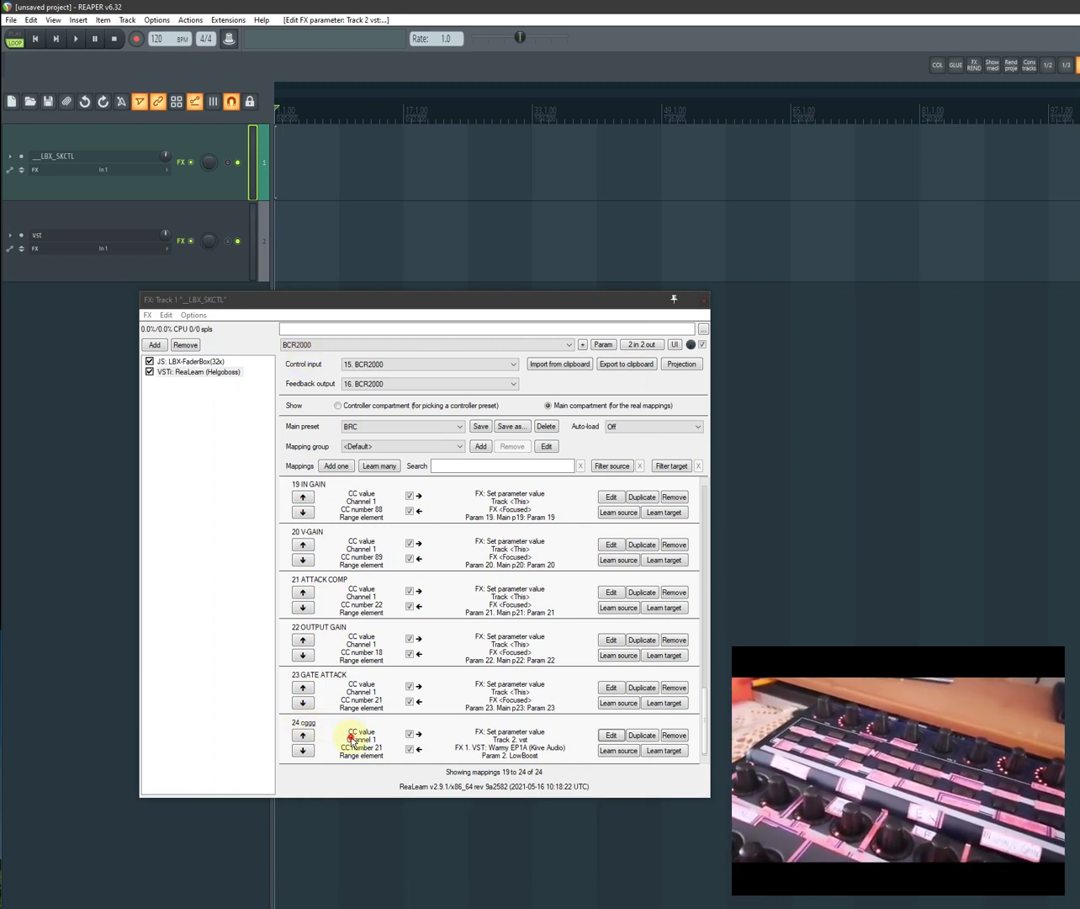
pyautogui.moveTo(316, 299); pyautogui.dragTo(673, 132)
# Open SRD Smart Control and the vst track's Warmy EP1A Tube EQ window, placed lower left.
pyautogui.click(193, 175)
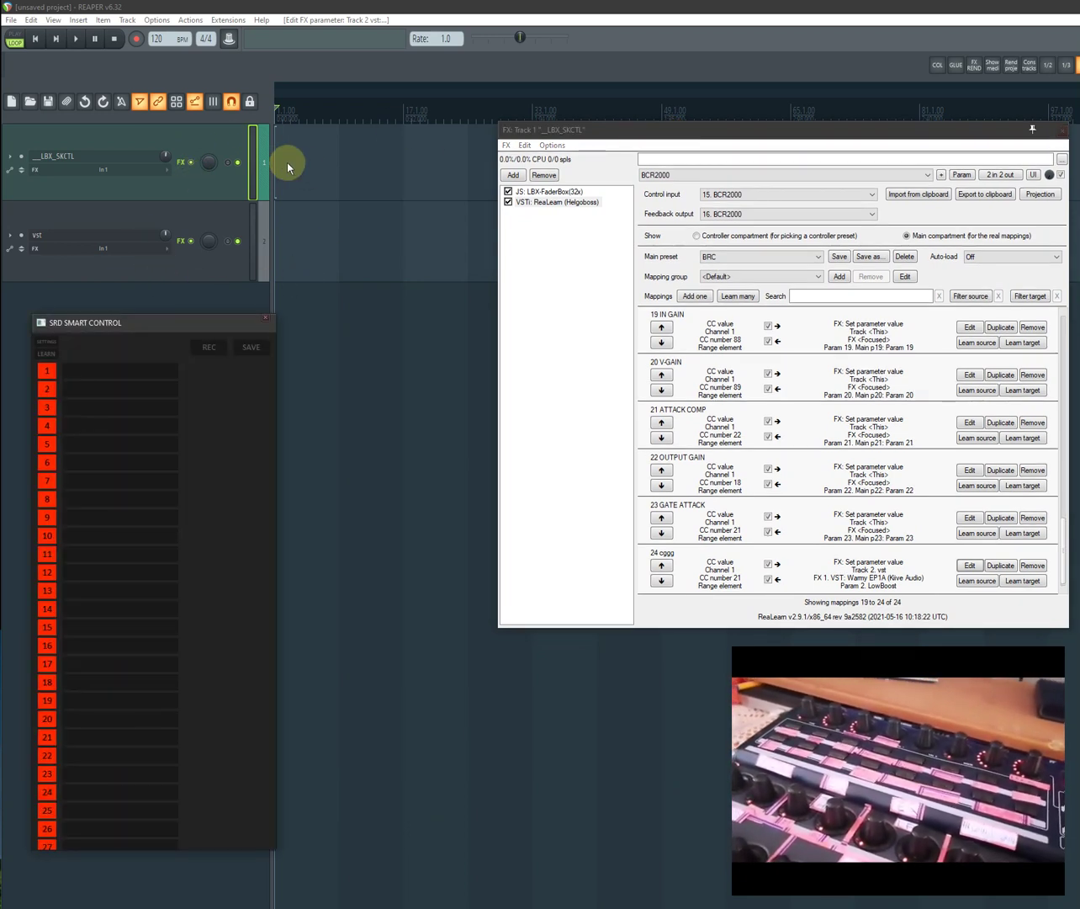
pyautogui.click(175, 249)
pyautogui.moveTo(526, 131); pyautogui.dragTo(366, 373)
pyautogui.moveTo(541, 459); pyautogui.dragTo(515, 468)
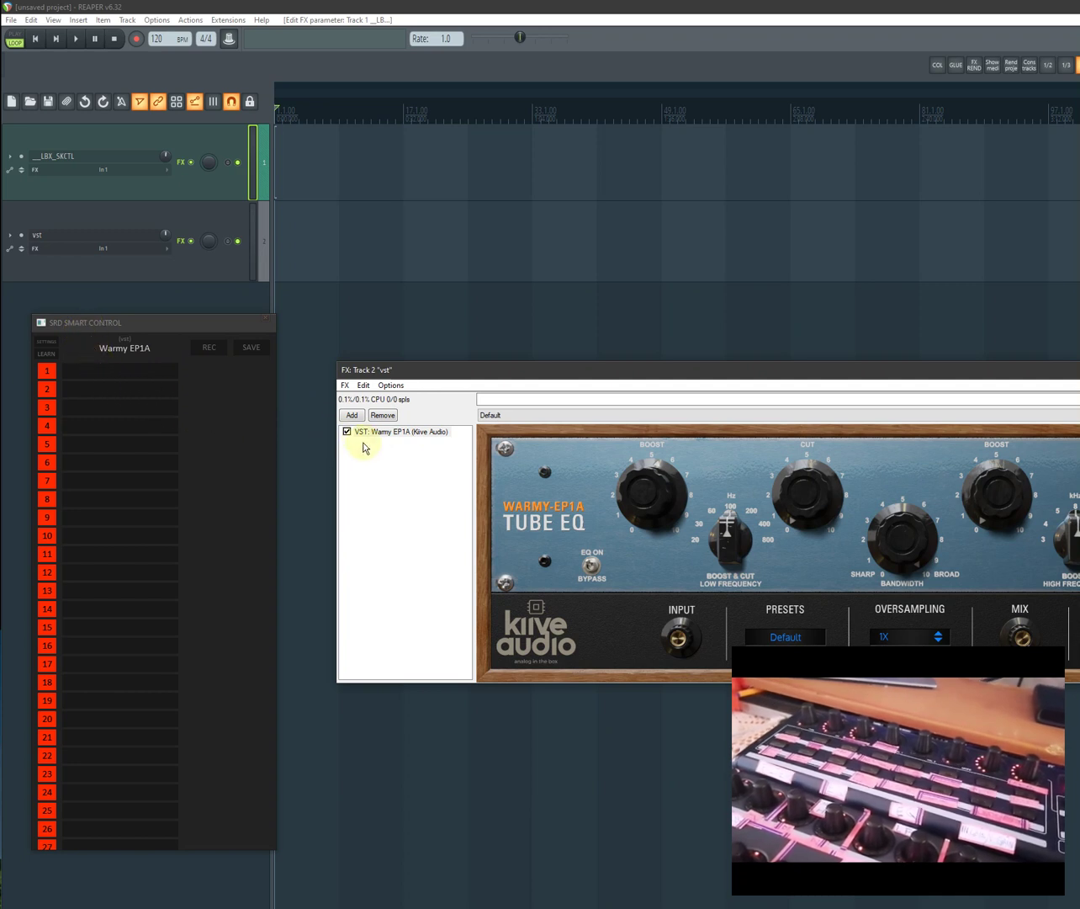
# Enable Smart Control learning and assign LowBoost, LowFreq, LowCut, Bandwidth, HighBoost, HighFreq to slots 1–6.
pyautogui.click(116, 373)
pyautogui.click(46, 353)
pyautogui.click(47, 353)
pyautogui.click(636, 495)
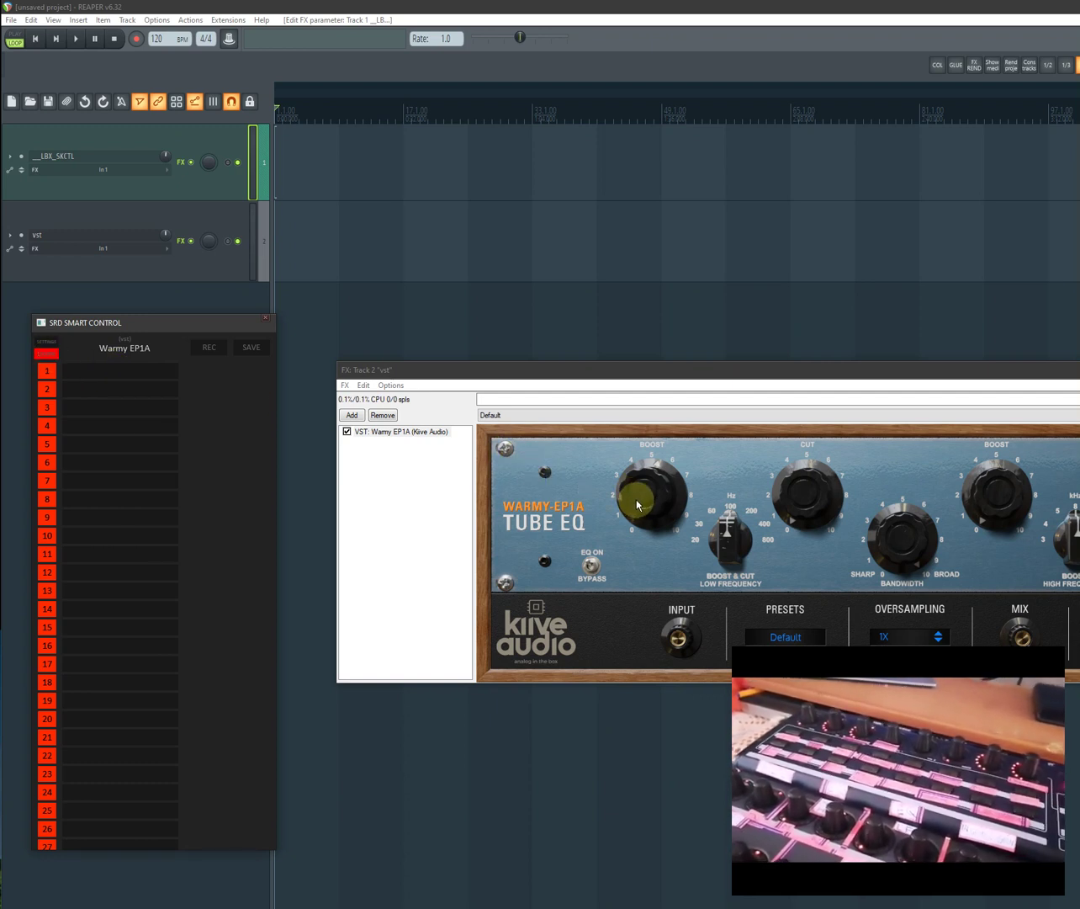
pyautogui.click(638, 505)
pyautogui.click(725, 535)
pyautogui.click(796, 502)
pyautogui.click(903, 514)
pyautogui.click(973, 515)
pyautogui.click(1071, 539)
# Assign HighCut, HighCutFreq, InGain and TubeMix to slots 7–10, then turn learning off.
pyautogui.click(1077, 497)
pyautogui.click(1077, 539)
pyautogui.click(689, 636)
pyautogui.click(787, 637)
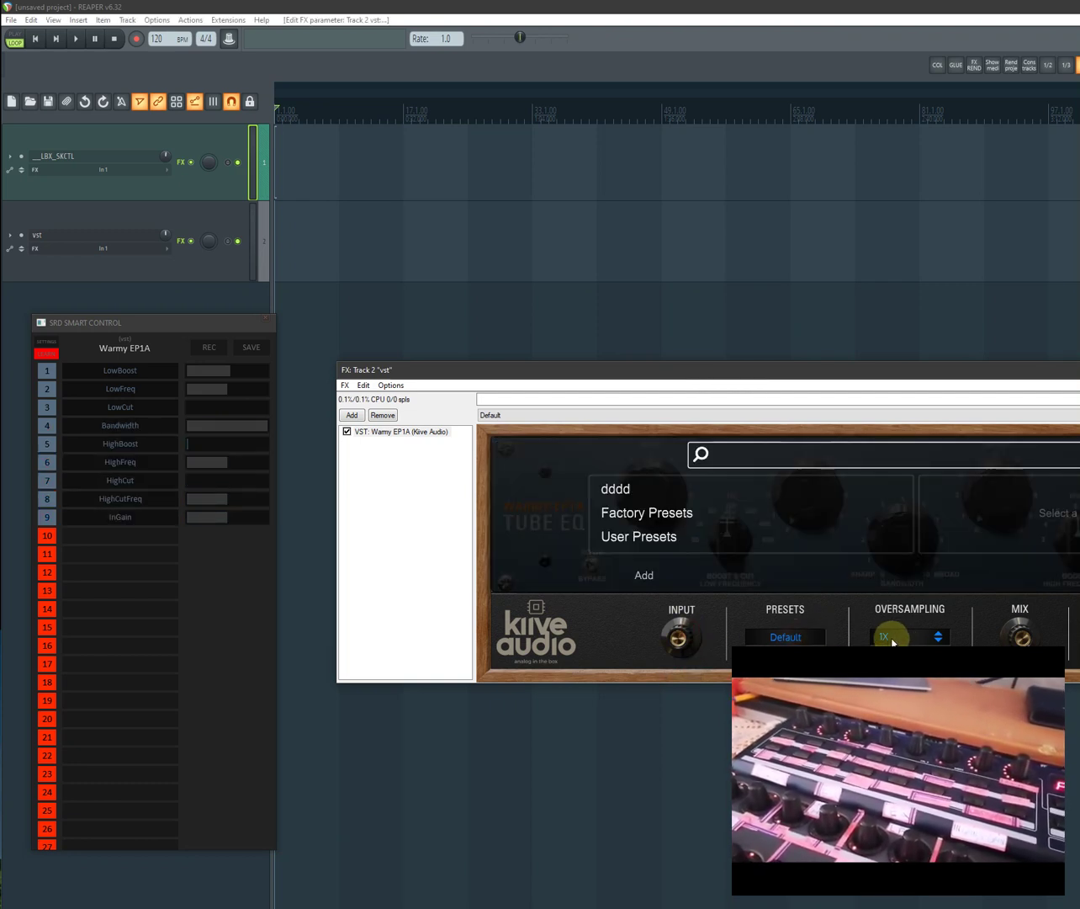
pyautogui.click(1018, 636)
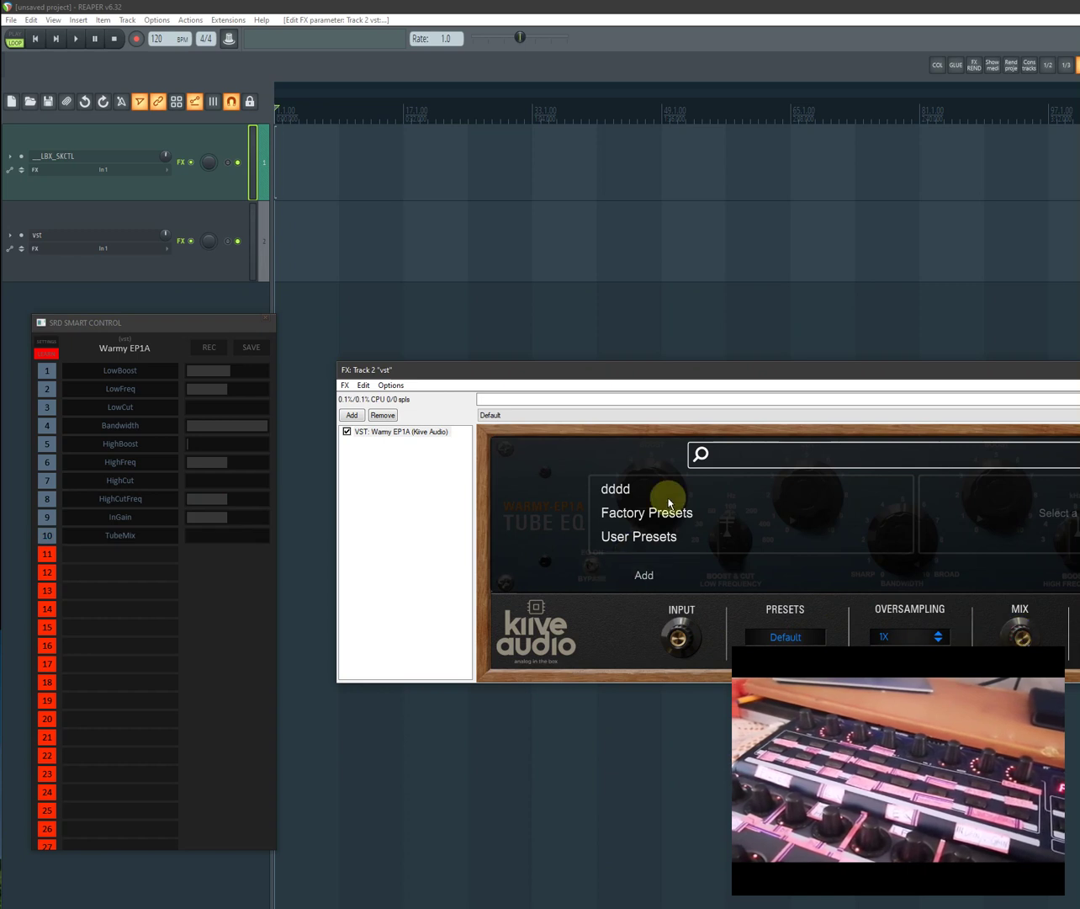
pyautogui.press('Escape')
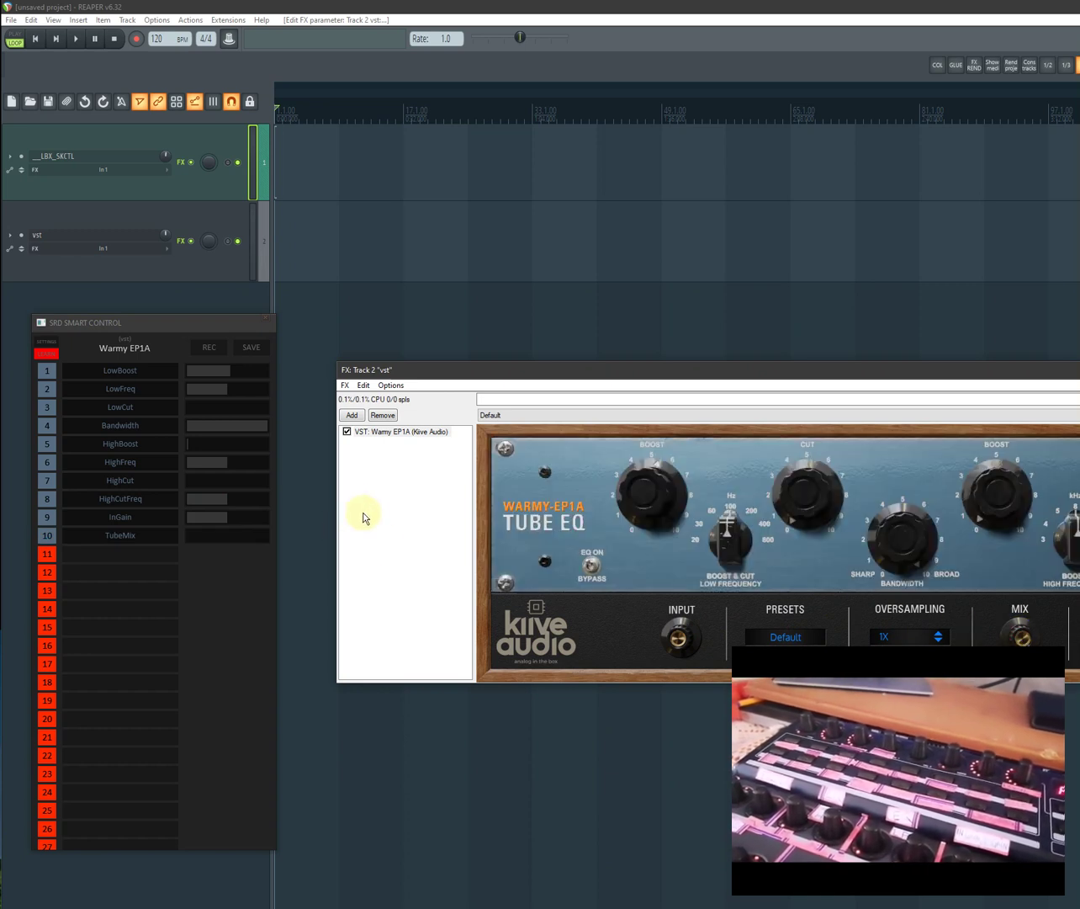
pyautogui.click(39, 357)
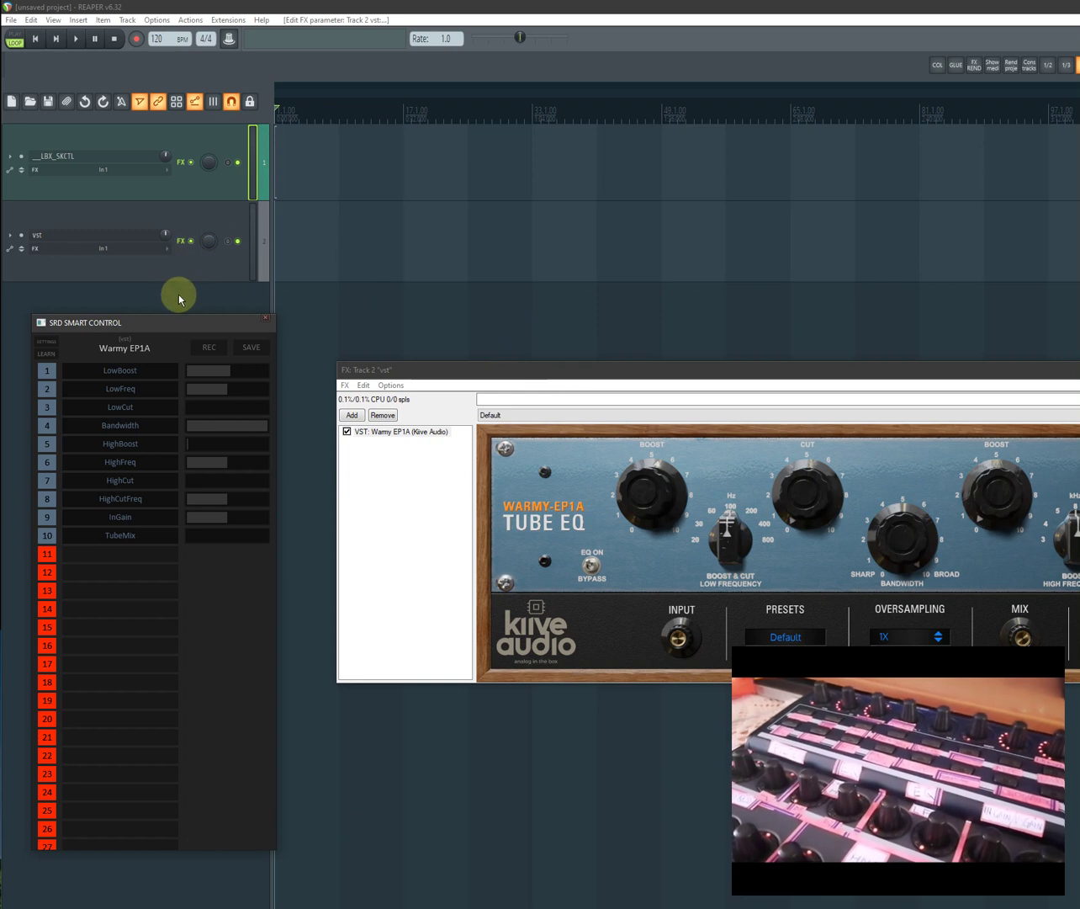
# Check slot 1's parameter list, then raise the Tube EQ's low cut to 6.5 dB.
pyautogui.click(113, 371)
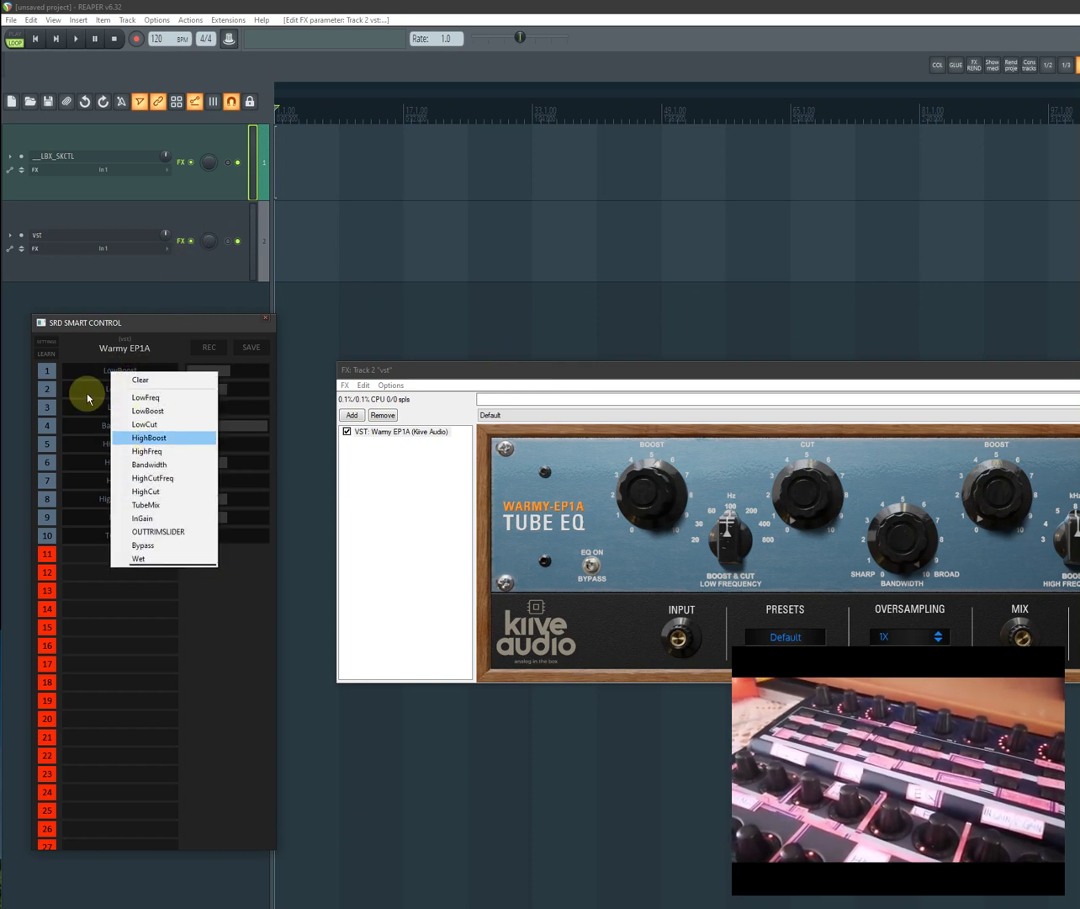
pyautogui.click(78, 346)
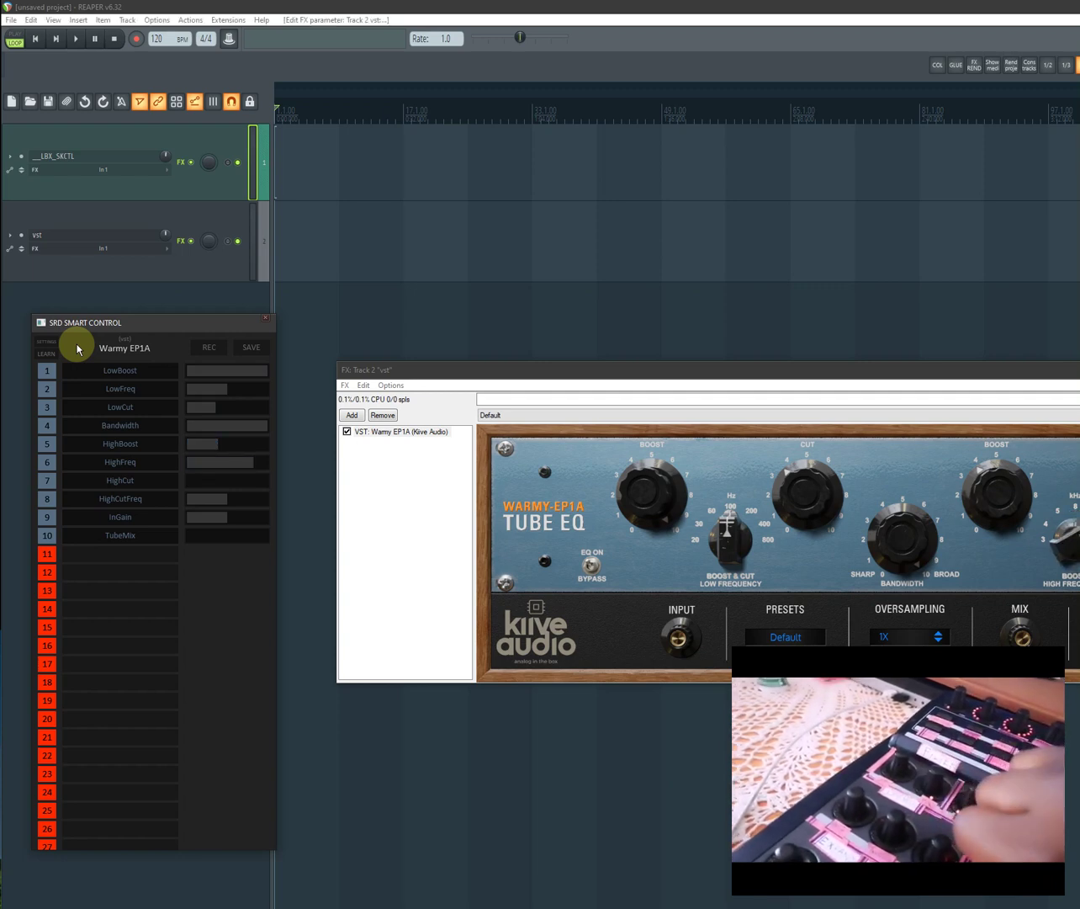
pyautogui.click(11, 94)
pyautogui.click(651, 495)
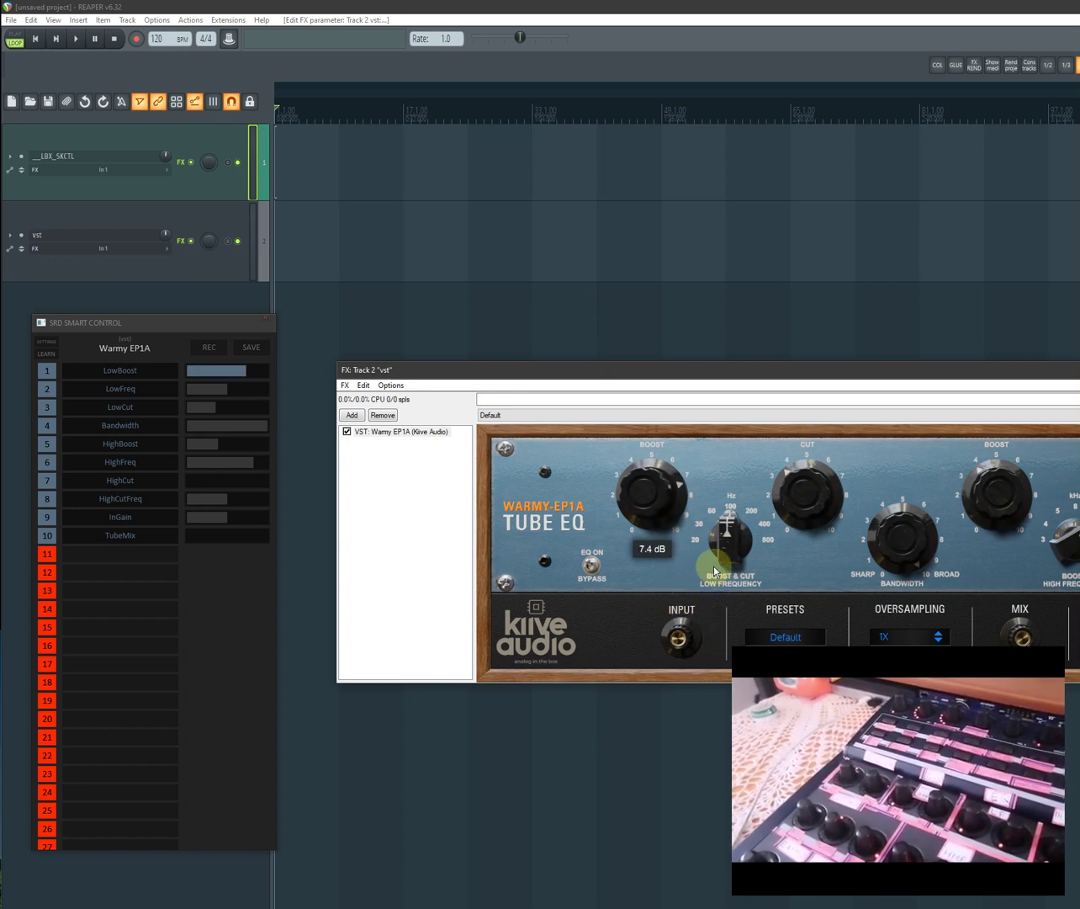
pyautogui.click(797, 494)
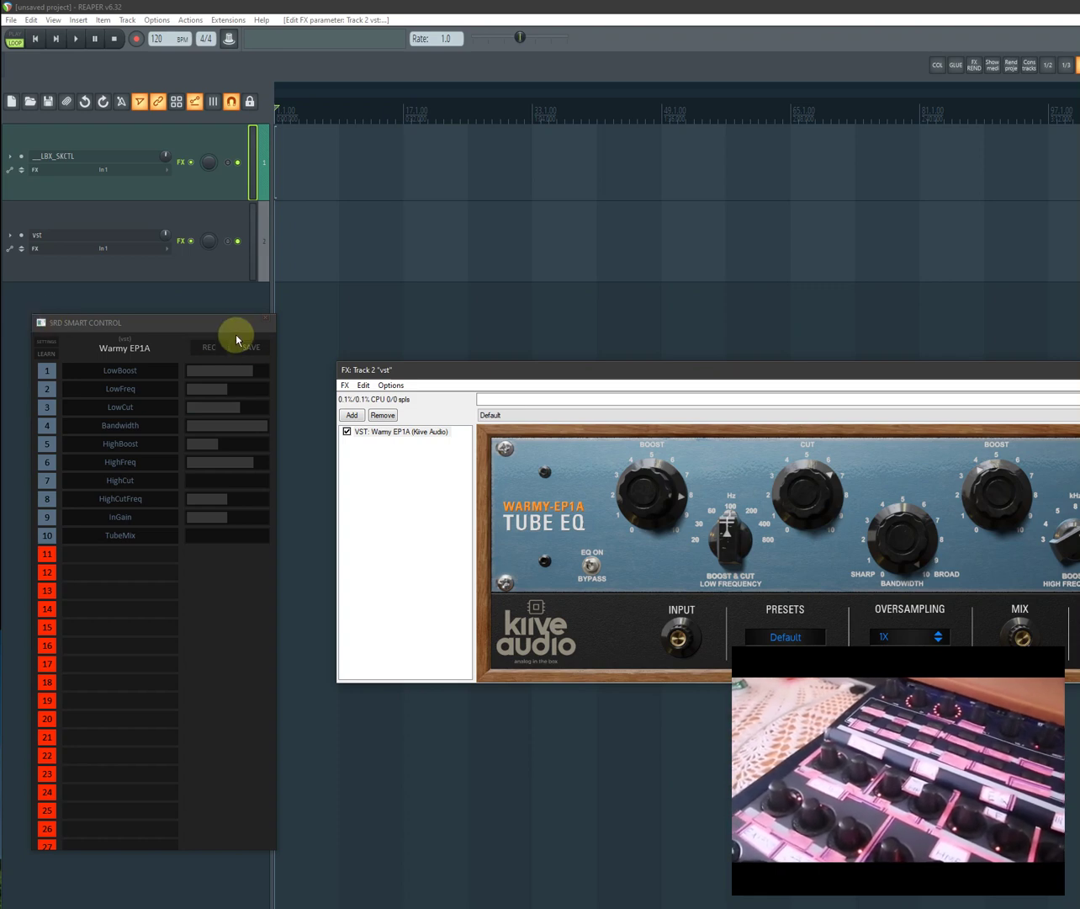
# Close Smart Control, remove Warmy EP1A from the vst FX chain, and select the __LBX_SKCTL track.
pyautogui.click(268, 319)
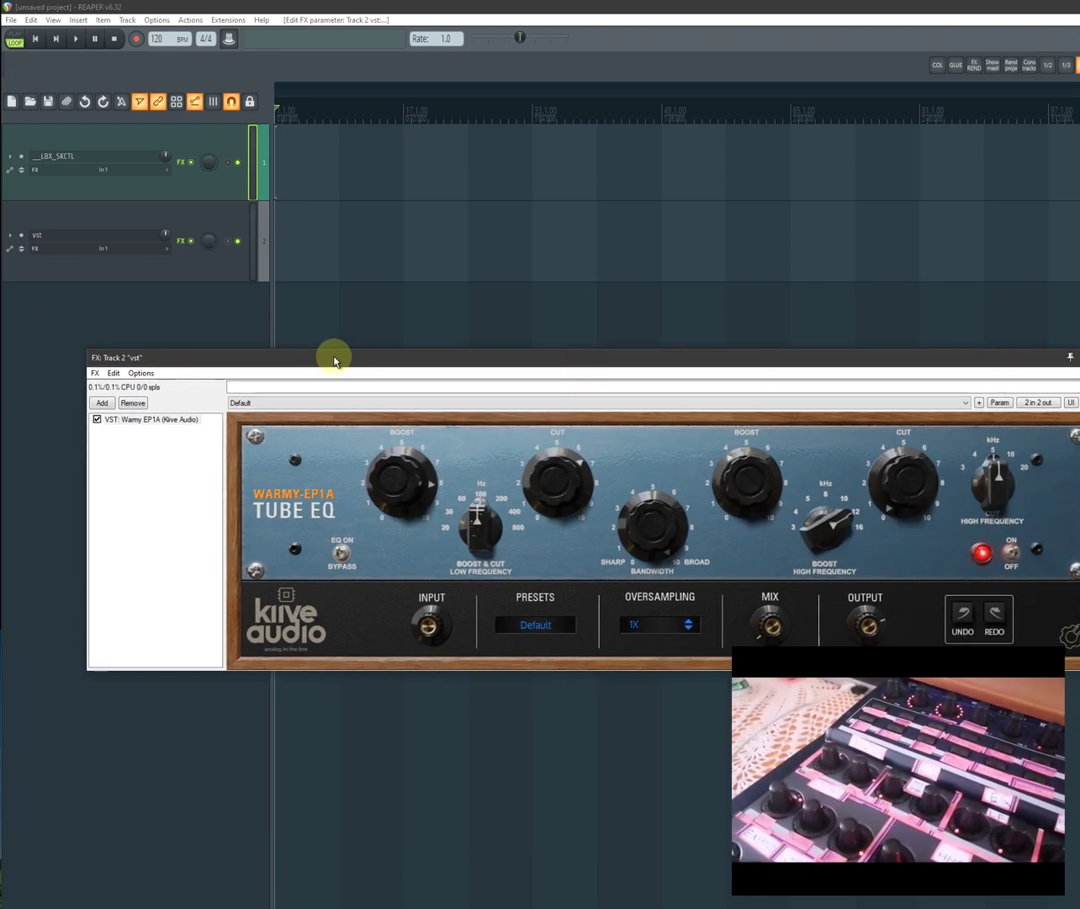
pyautogui.moveTo(334, 362); pyautogui.dragTo(272, 321)
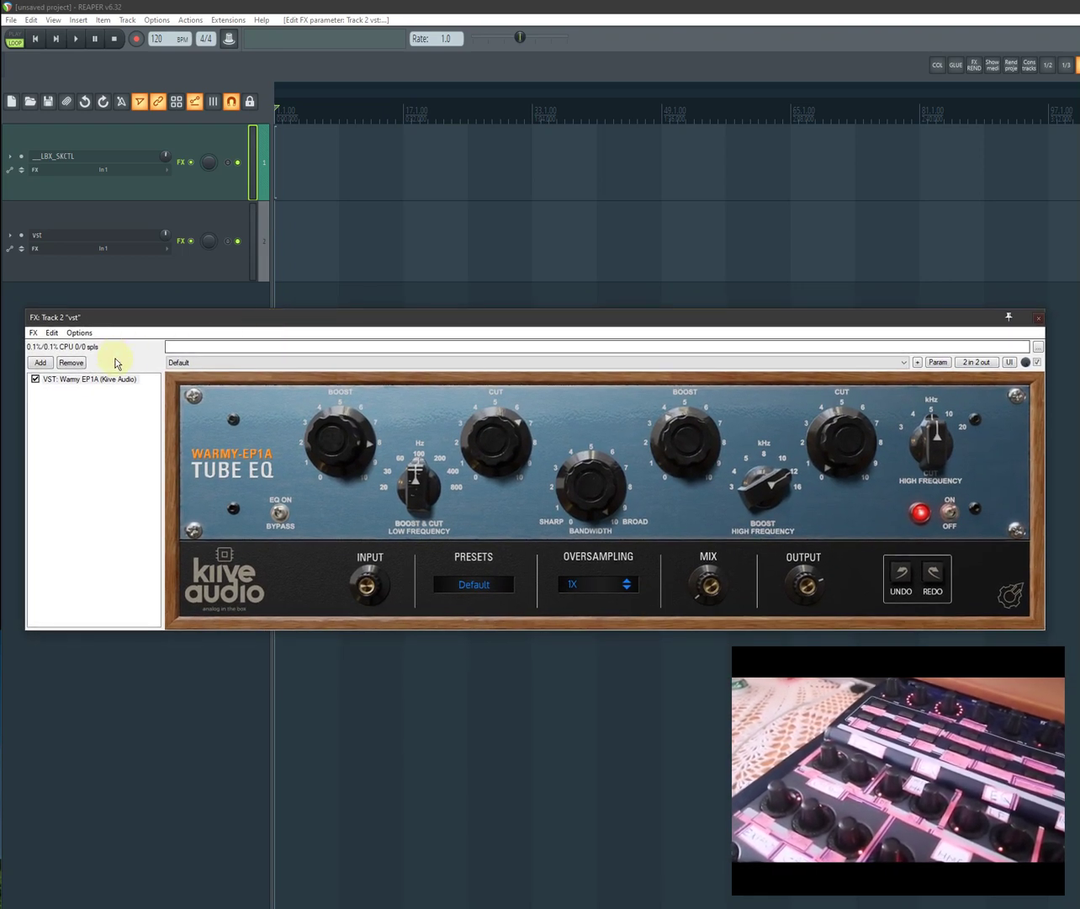
pyautogui.click(89, 379)
pyautogui.click(71, 361)
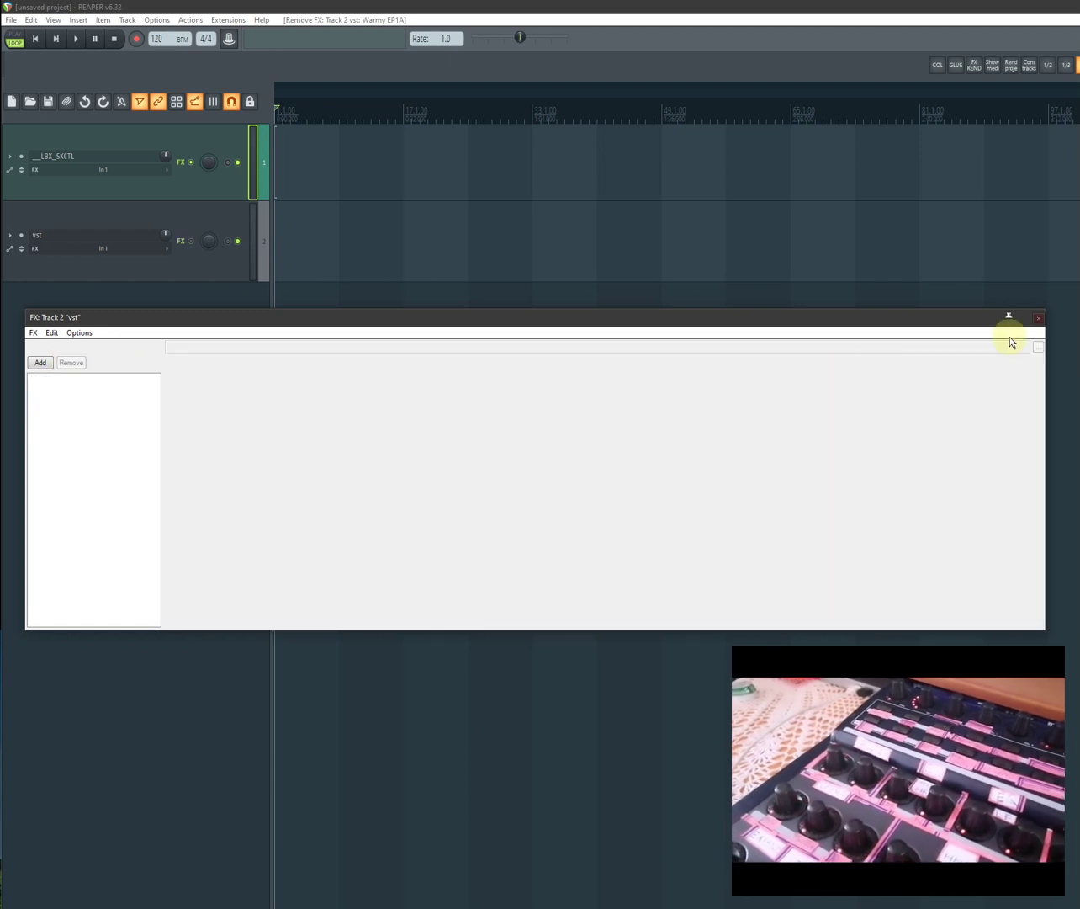
pyautogui.click(1039, 319)
pyautogui.click(190, 223)
pyautogui.click(172, 197)
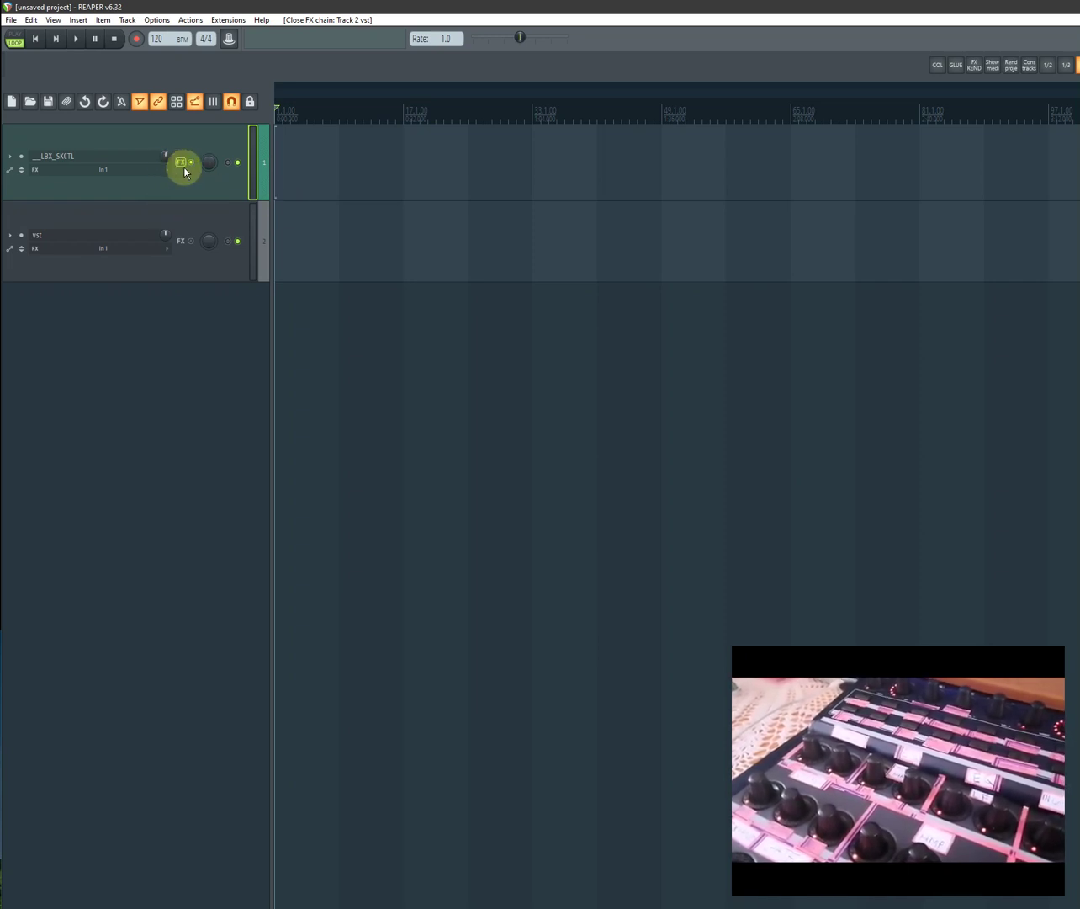
# Float ReaLearn and LBX-FaderBox from the __LBX_SKCTL chain in separate windows, closing the chain.
pyautogui.click(183, 168)
pyautogui.click(538, 192)
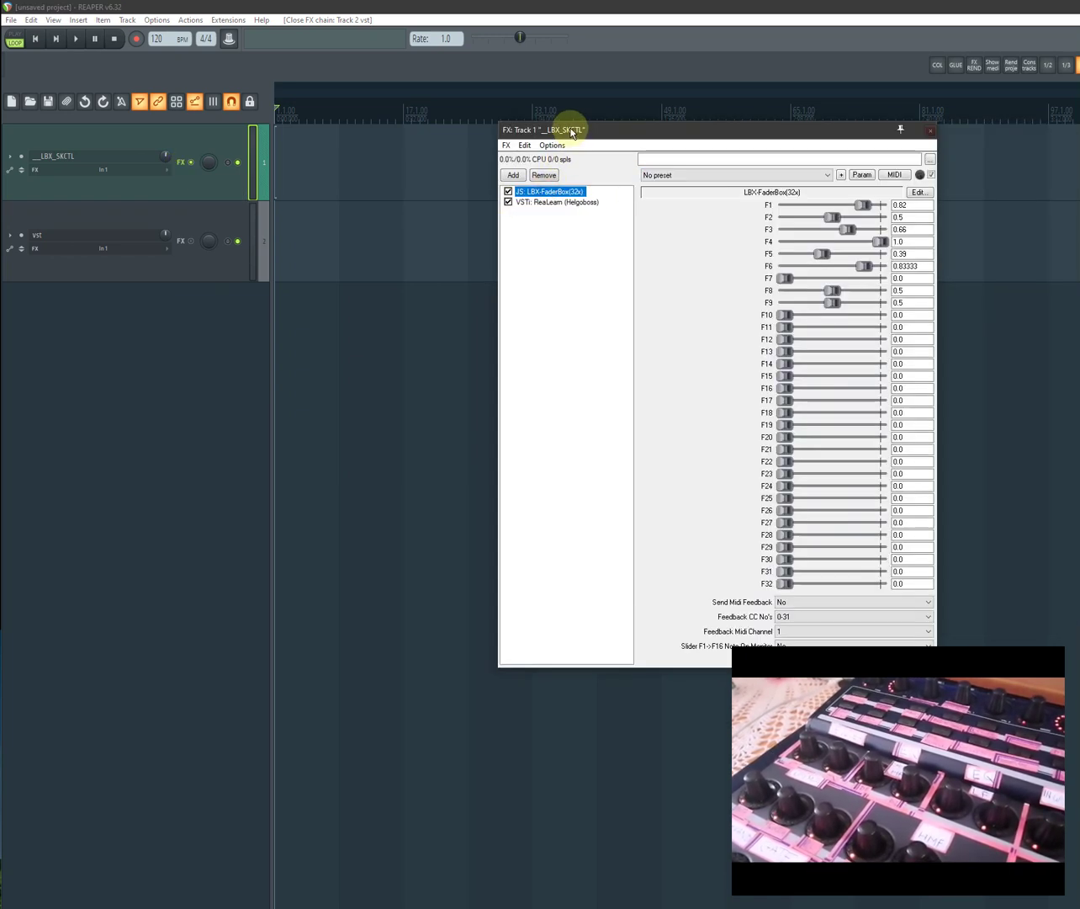
pyautogui.moveTo(572, 133); pyautogui.dragTo(248, 198)
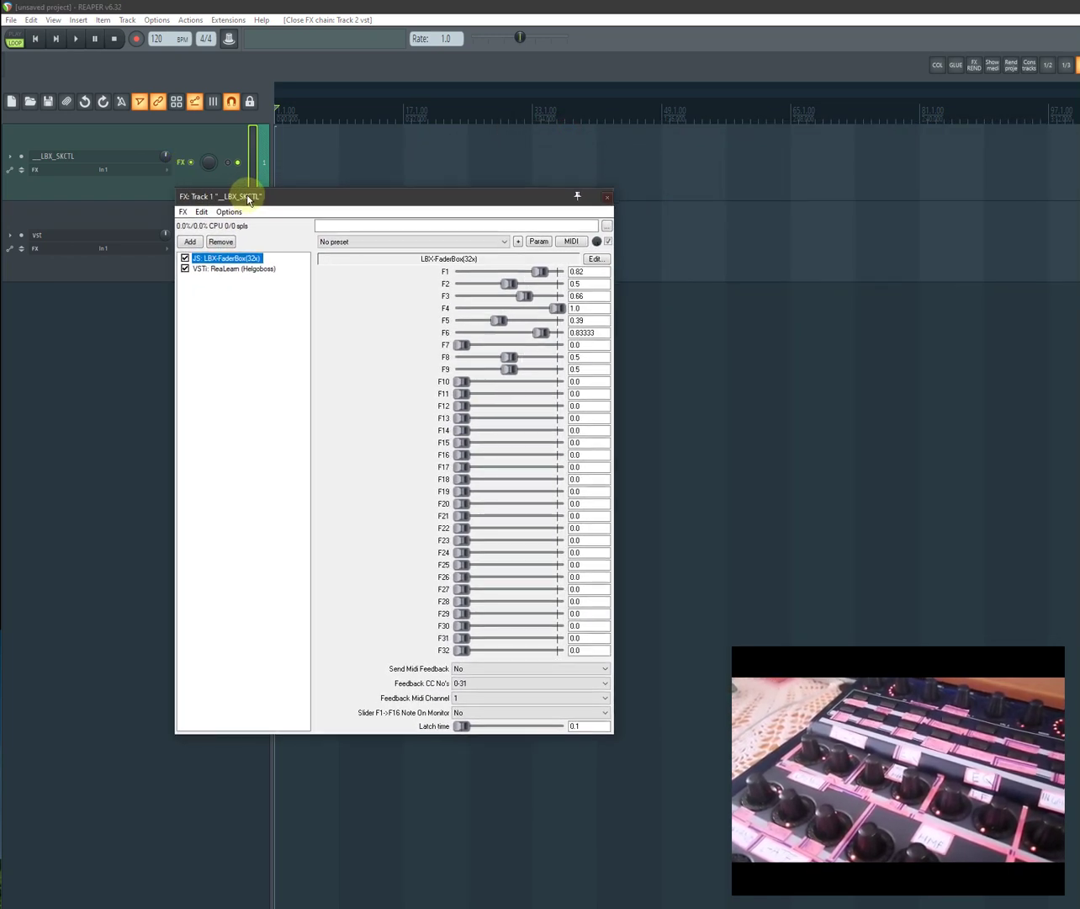
pyautogui.click(207, 269)
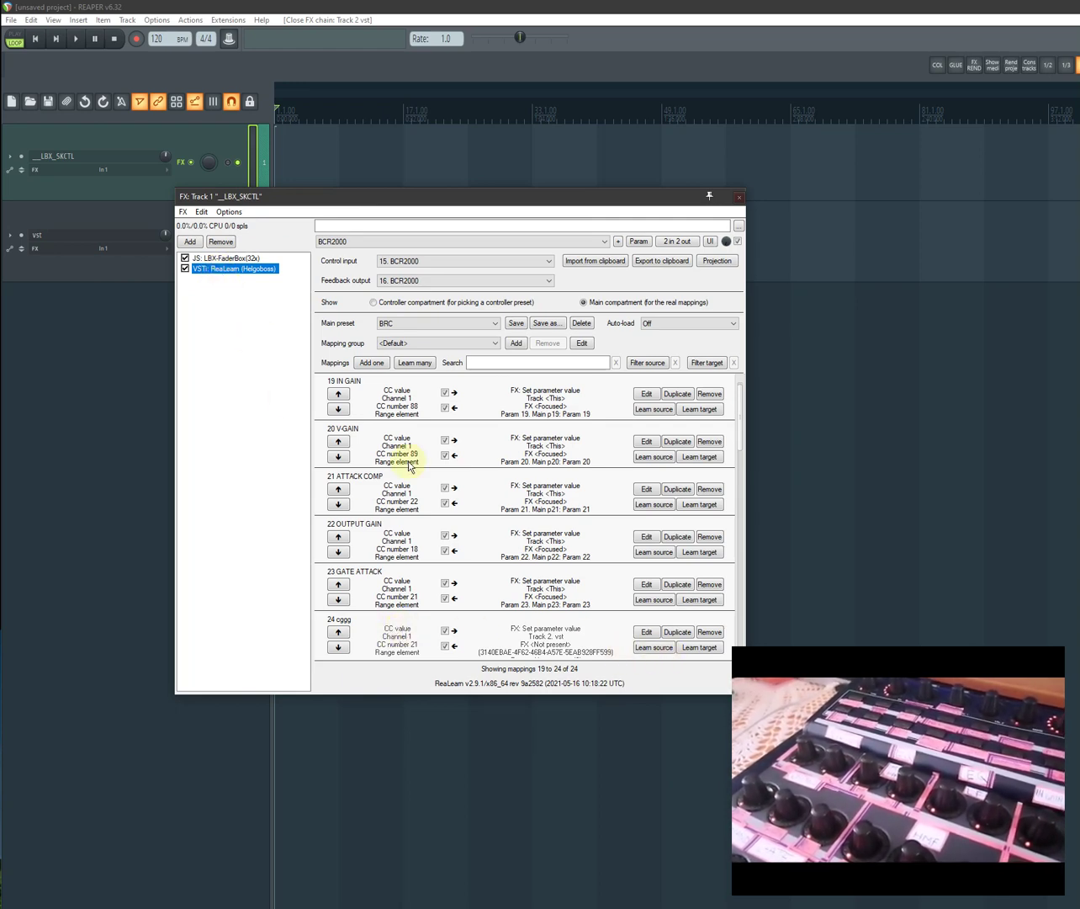
pyautogui.doubleClick(241, 269)
pyautogui.doubleClick(222, 258)
pyautogui.click(732, 201)
pyautogui.click(604, 314)
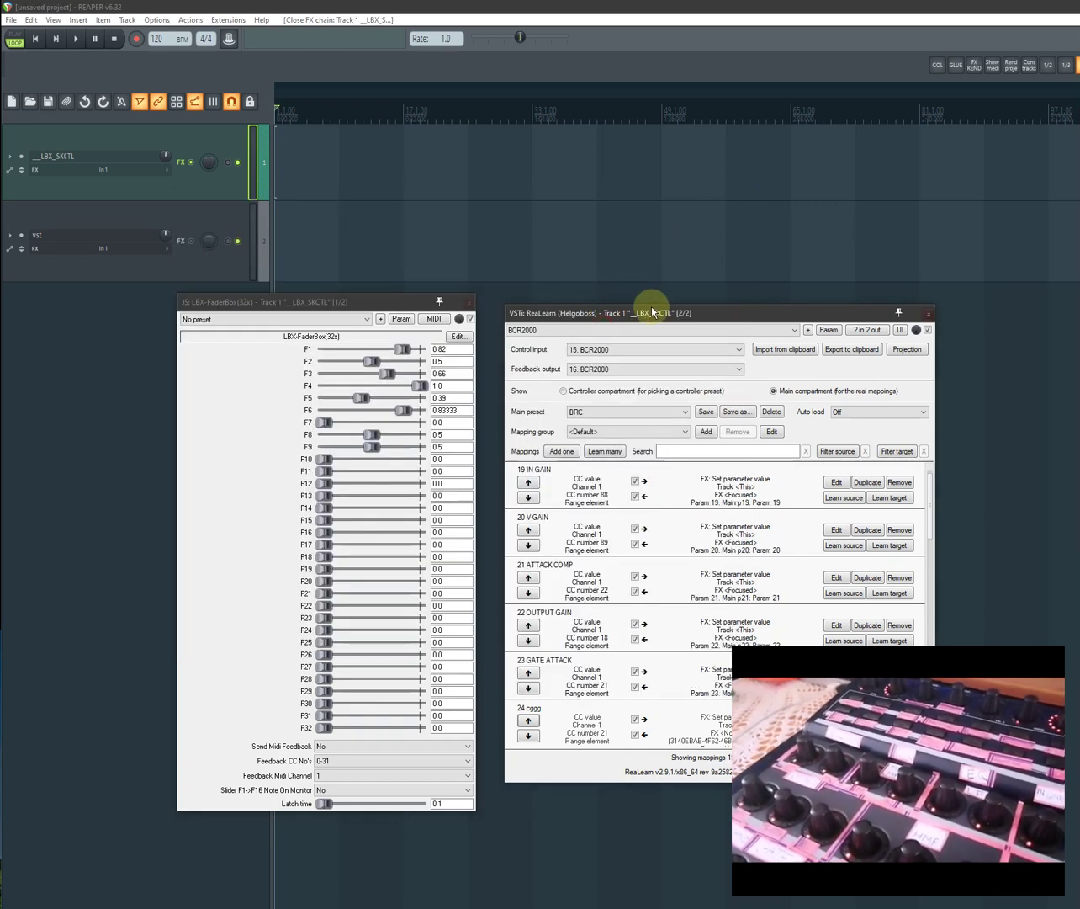
# Learn source and target for ReaLearn mapping 24, moving FaderBox F32 to about 0.34.
pyautogui.moveTo(653, 313); pyautogui.dragTo(657, 102)
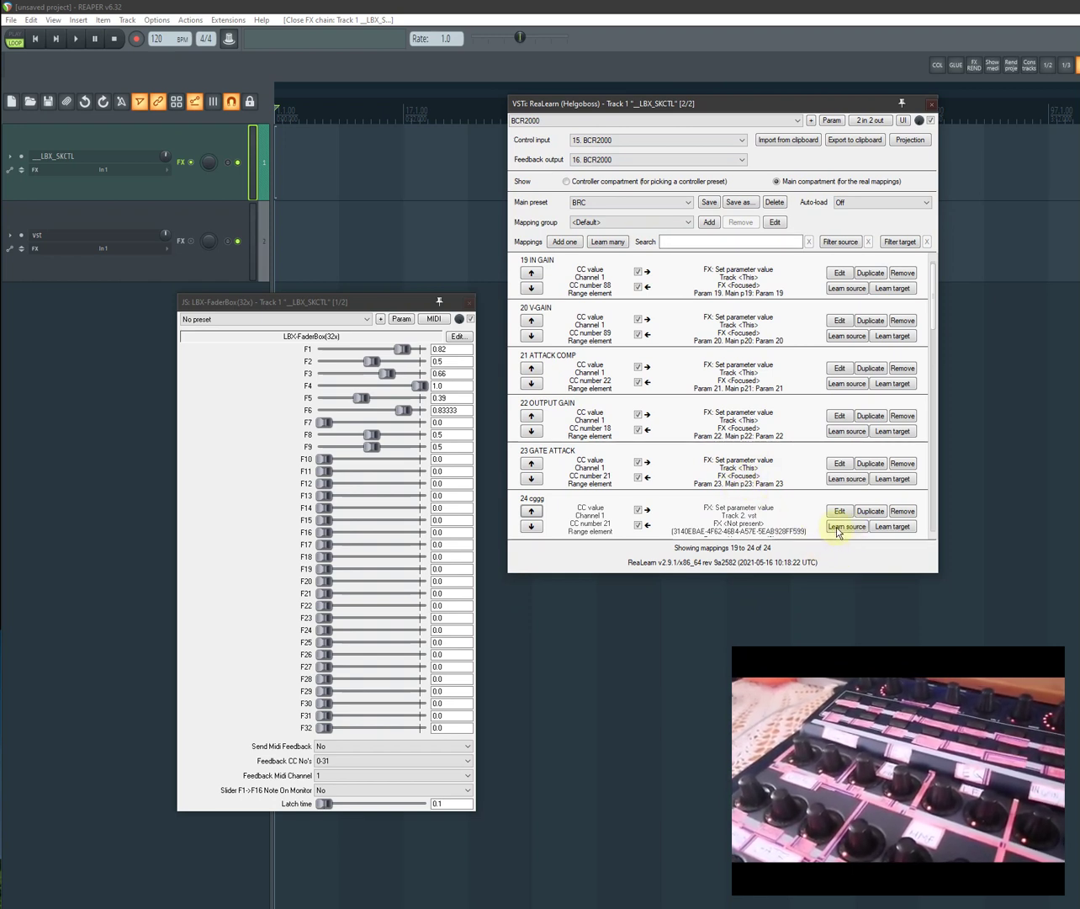
pyautogui.click(839, 532)
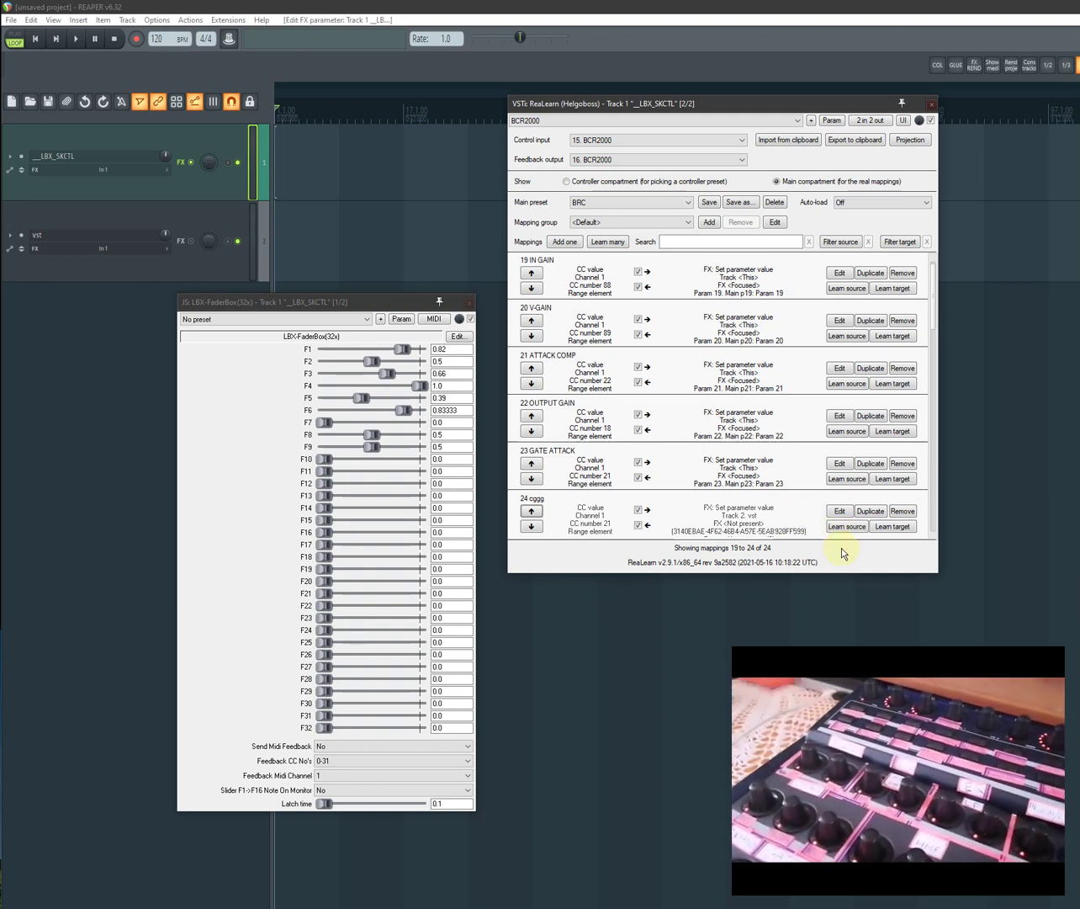
pyautogui.click(891, 527)
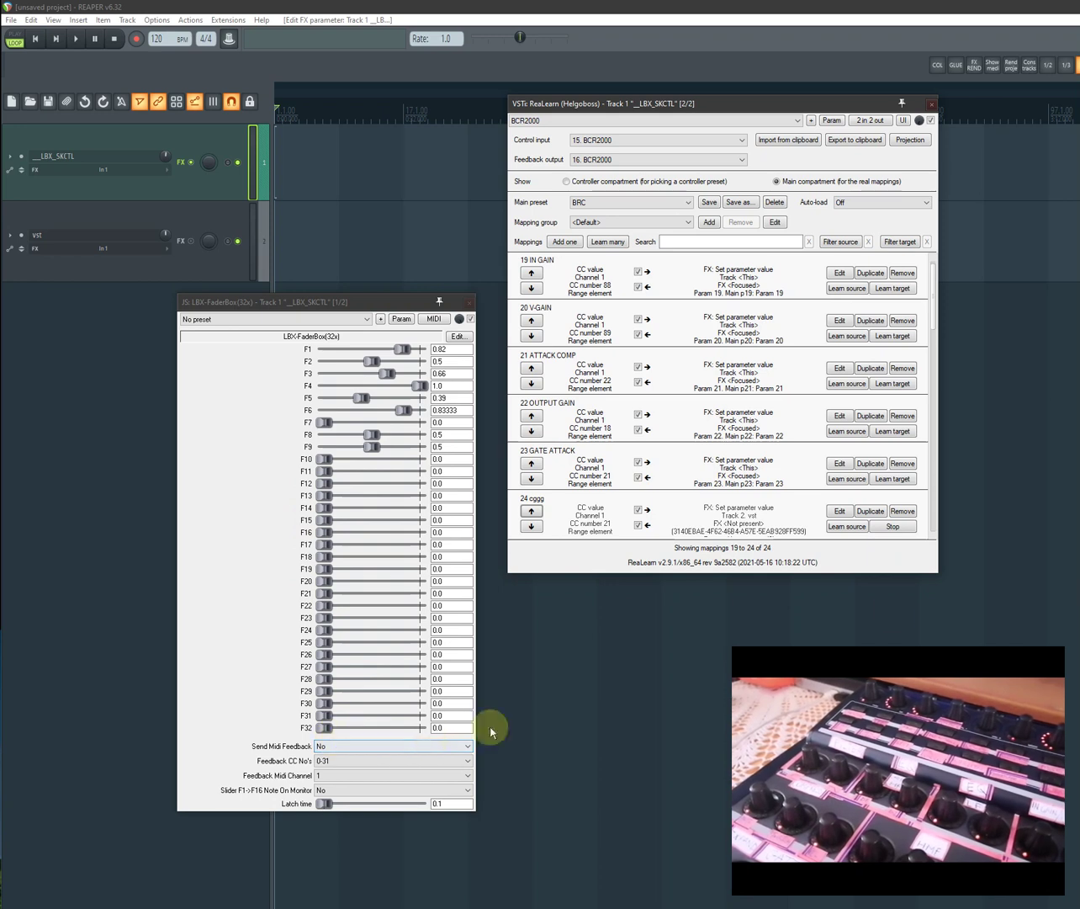
pyautogui.click(887, 529)
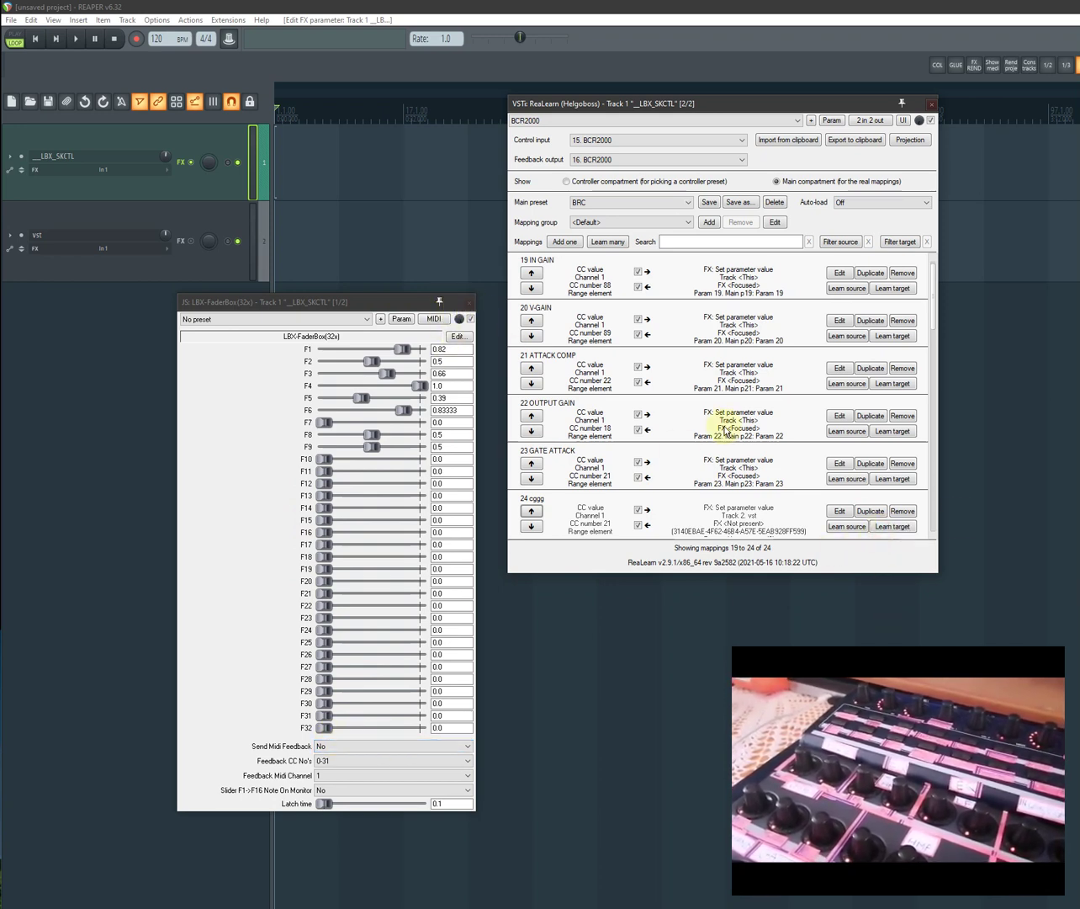
pyautogui.click(889, 529)
pyautogui.moveTo(324, 727); pyautogui.dragTo(356, 726)
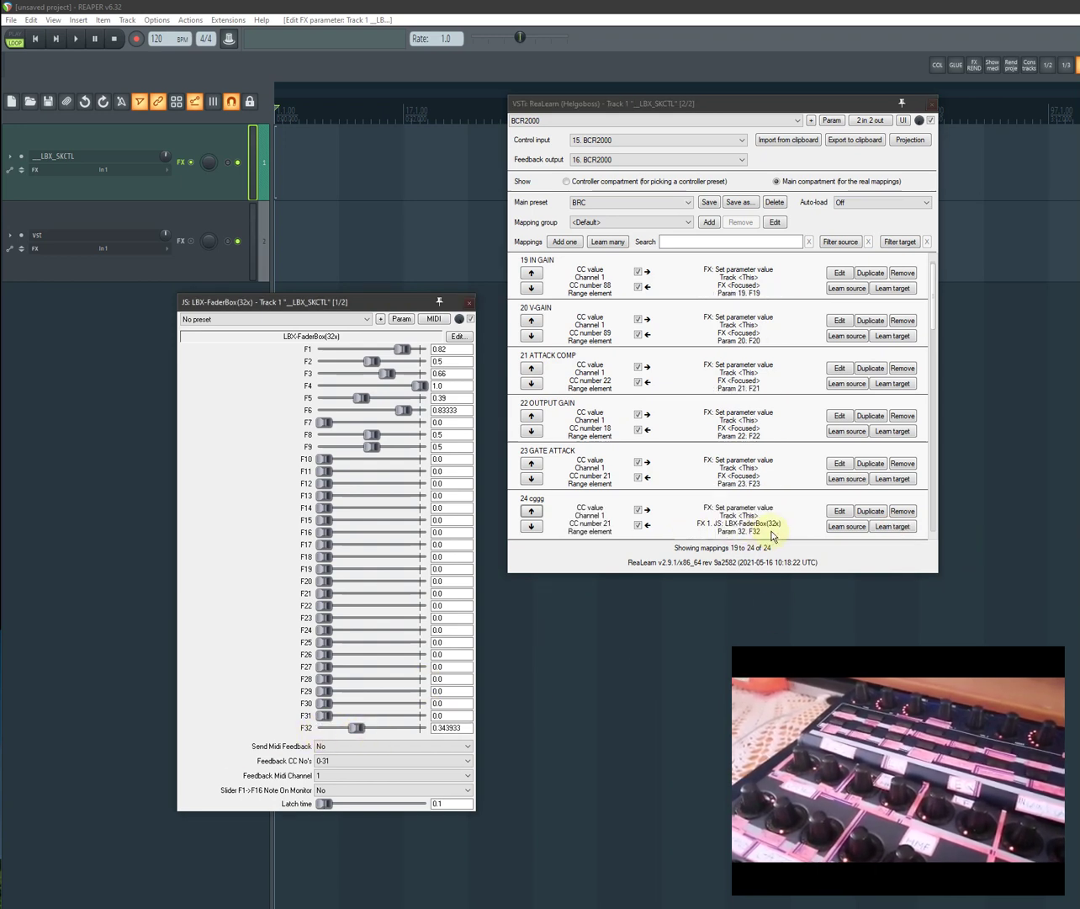
# Review mapping 24 cggg's settings, then close the floating LBX-FaderBox window.
pyautogui.click(840, 510)
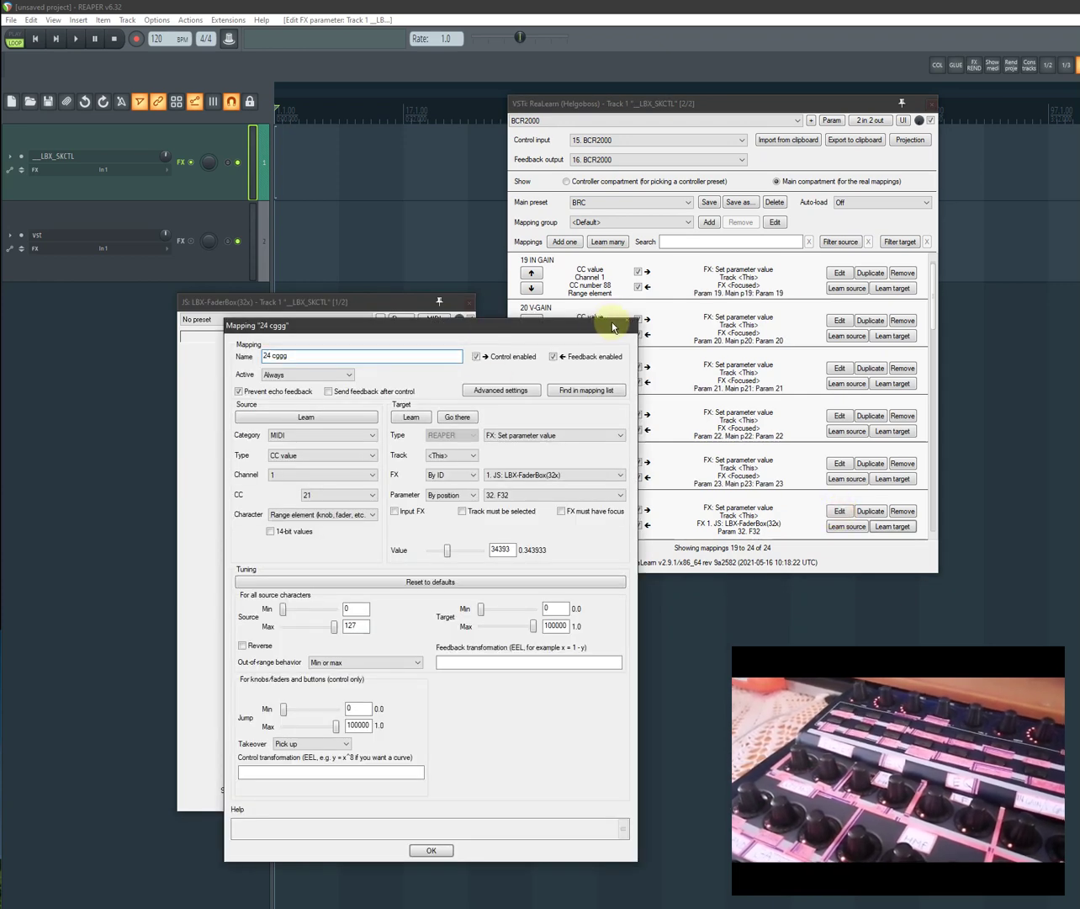
pyautogui.click(628, 326)
pyautogui.click(468, 301)
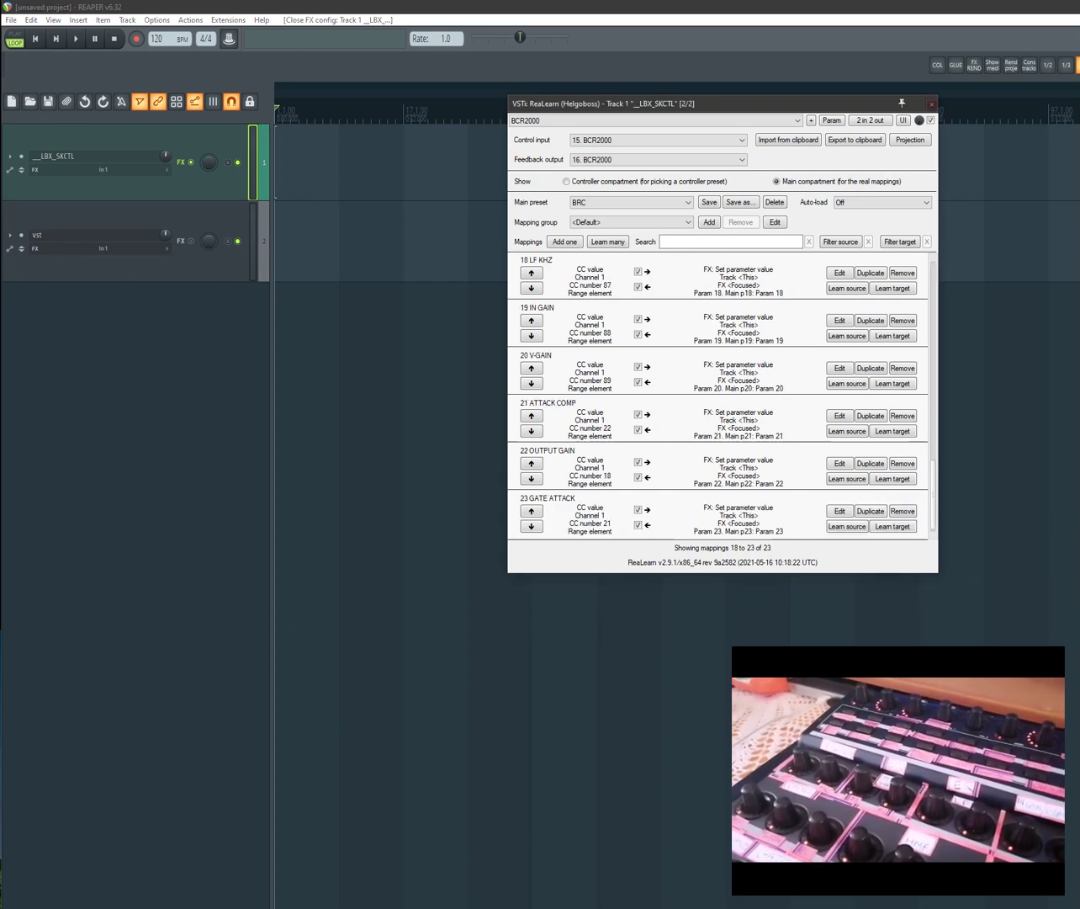
# Close the floating ReaLearn window and toggle selection between the __LBX_SKCTL and vst tracks.
pyautogui.click(936, 103)
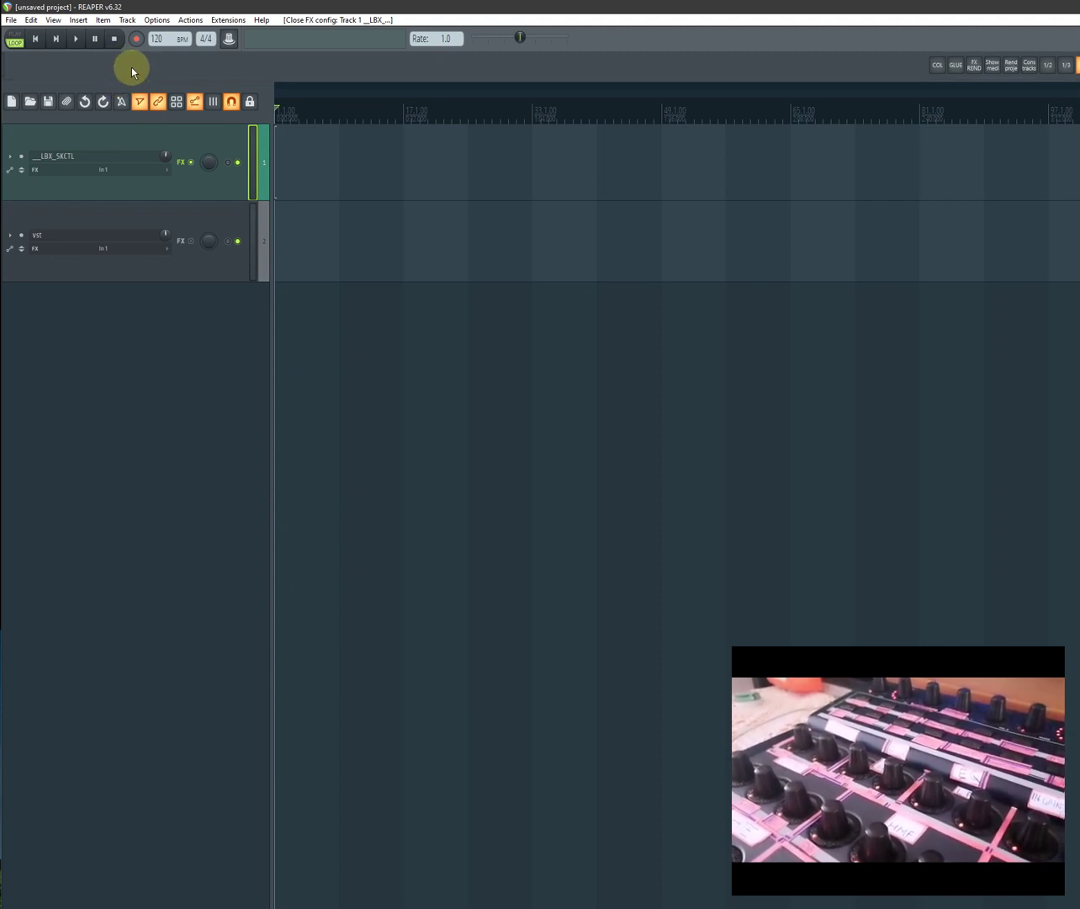
pyautogui.click(134, 191)
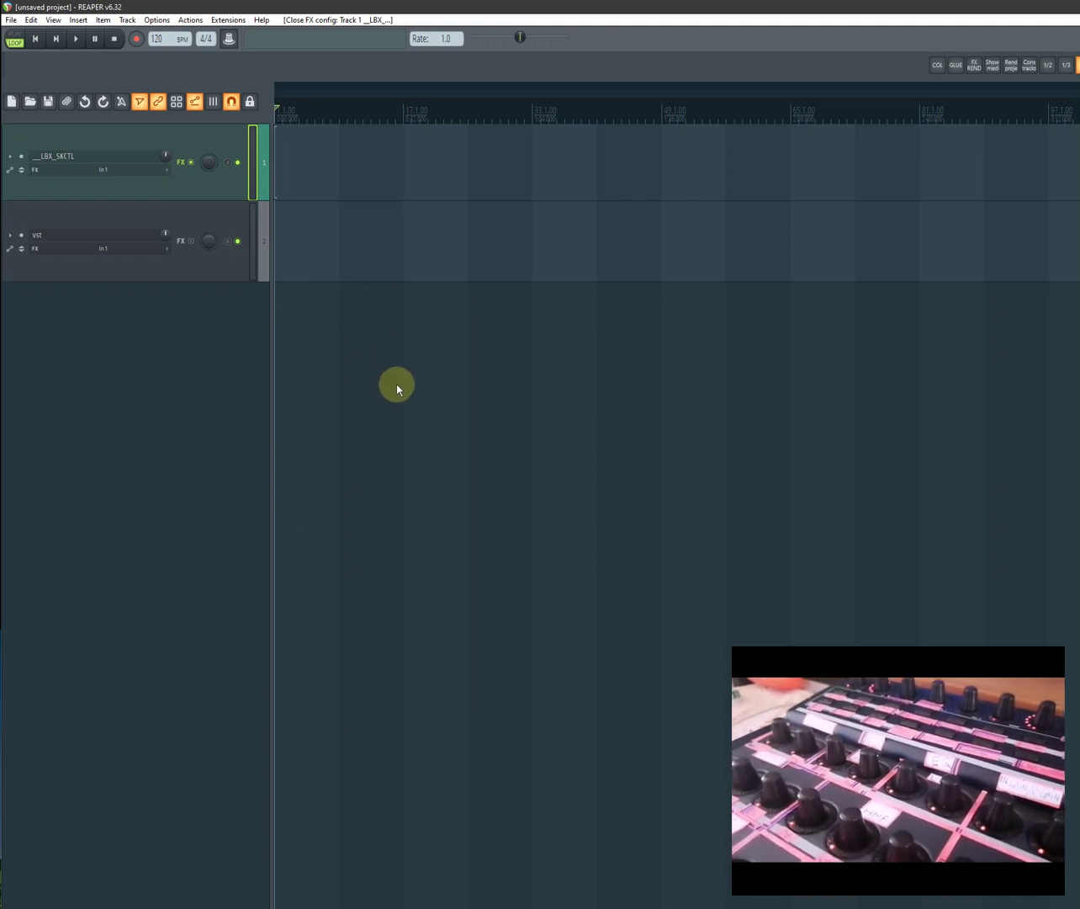
pyautogui.click(219, 215)
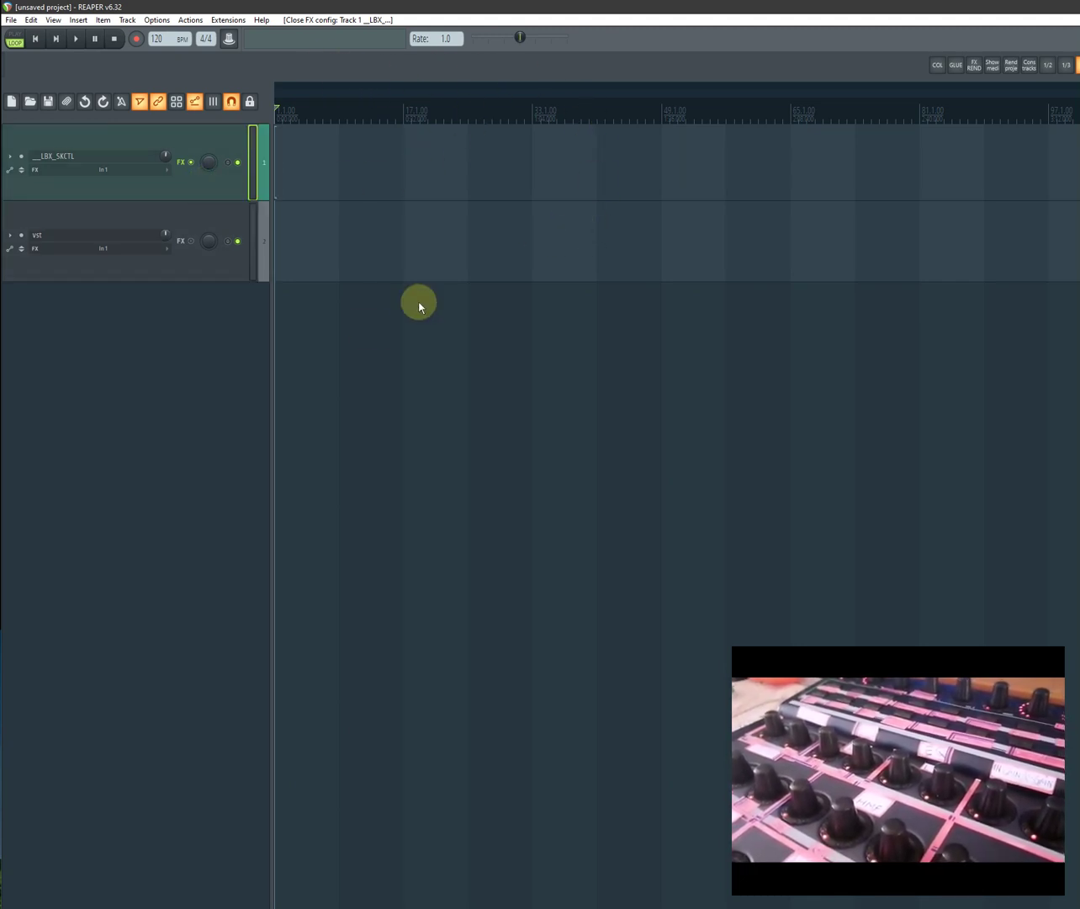
pyautogui.click(179, 217)
pyautogui.click(182, 196)
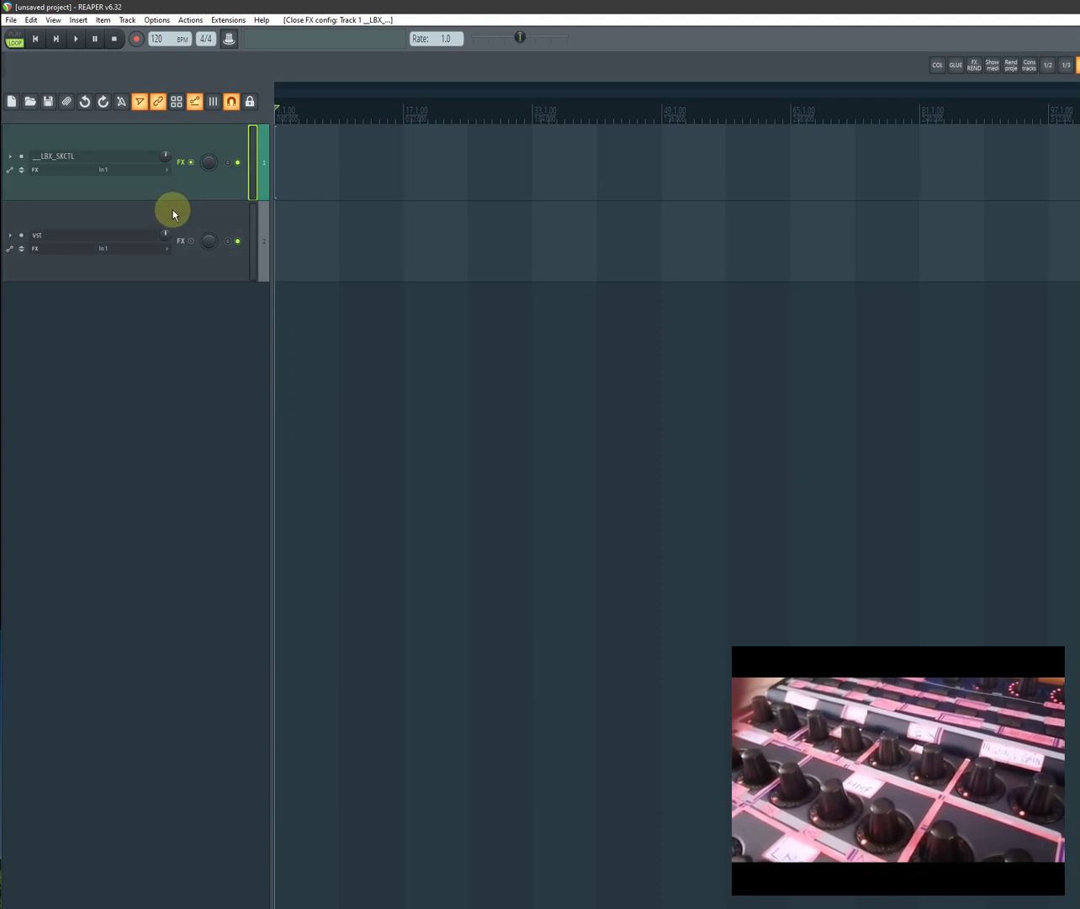
pyautogui.click(184, 194)
pyautogui.click(188, 207)
pyautogui.click(188, 196)
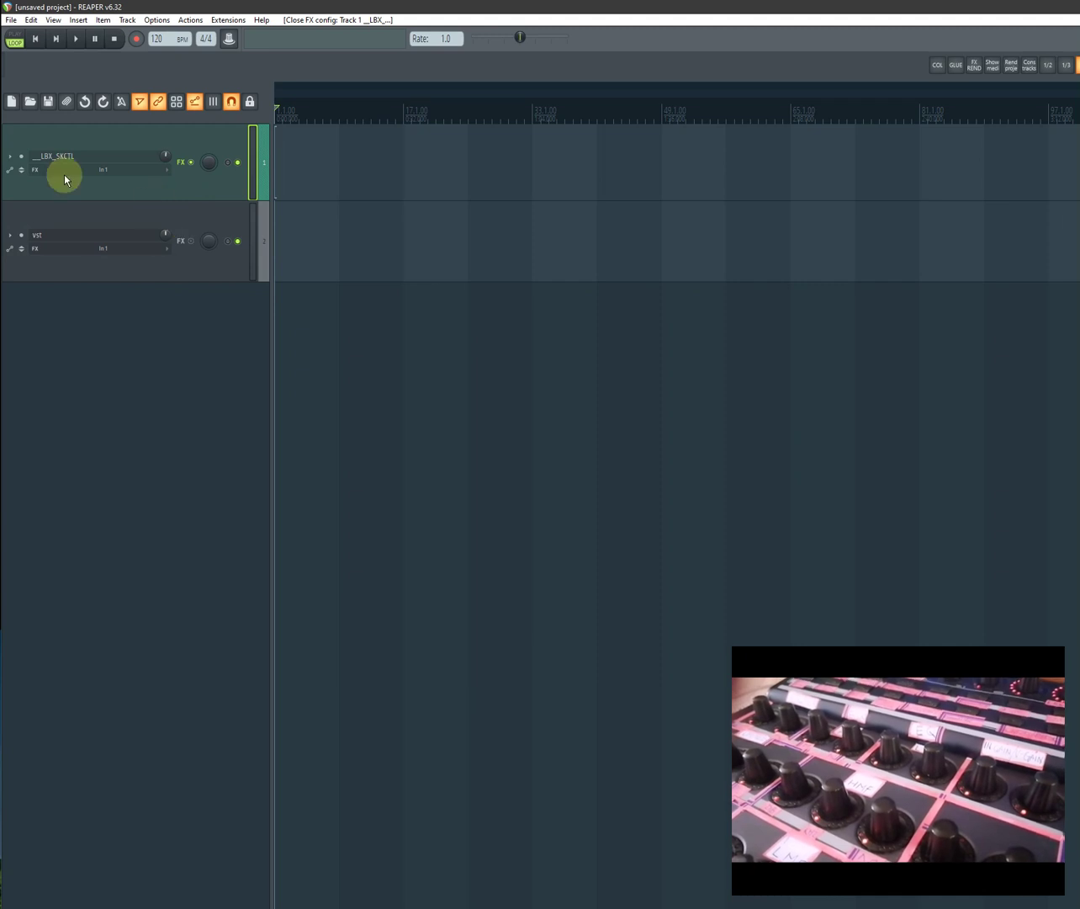
# Set ReaLearn's Auto-load on __LBX_SKCTL to 'Depending on focused FX' and dismiss the message.
pyautogui.click(180, 162)
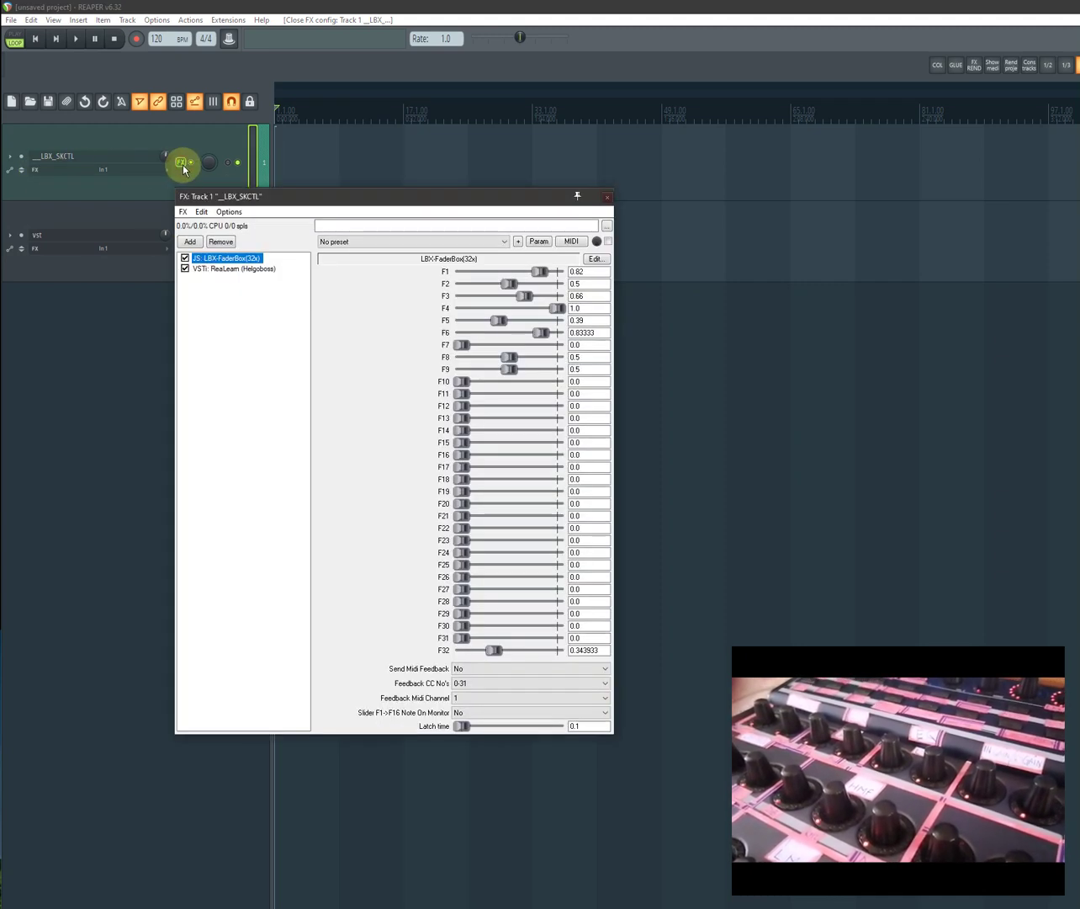
pyautogui.click(237, 269)
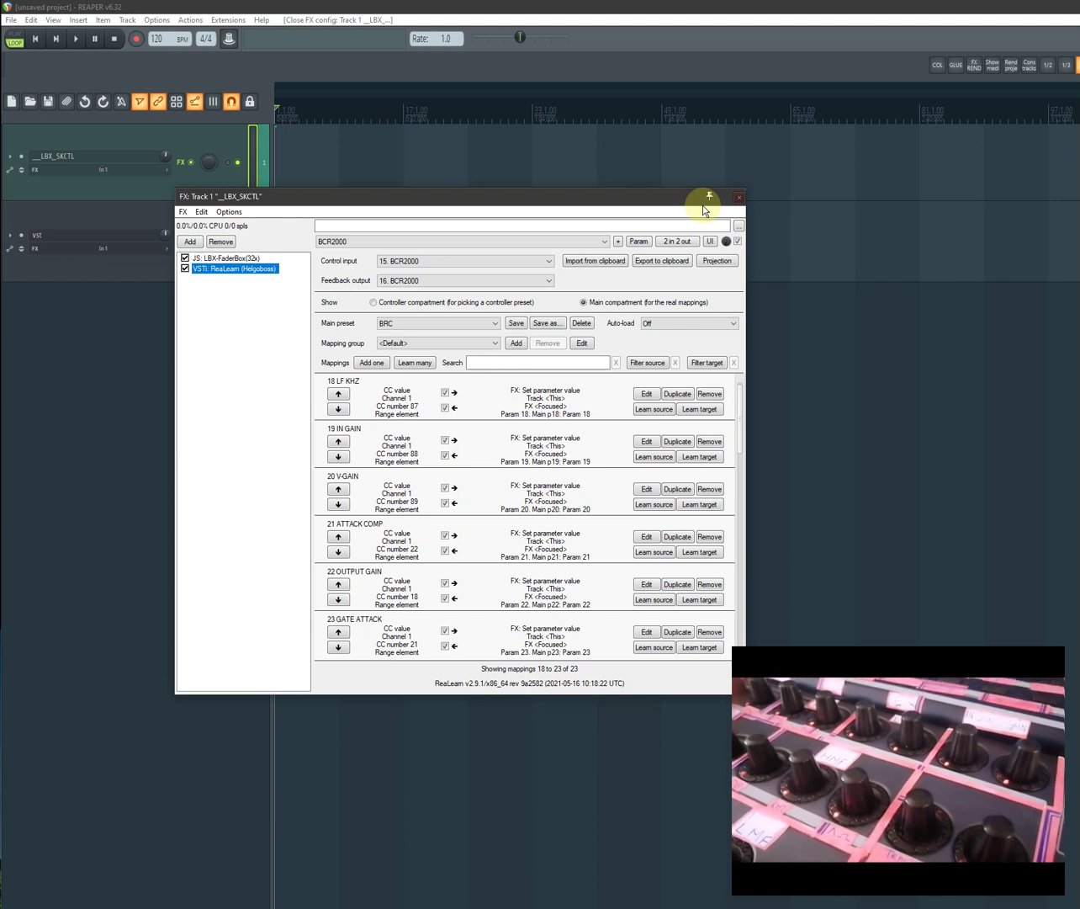
pyautogui.click(667, 324)
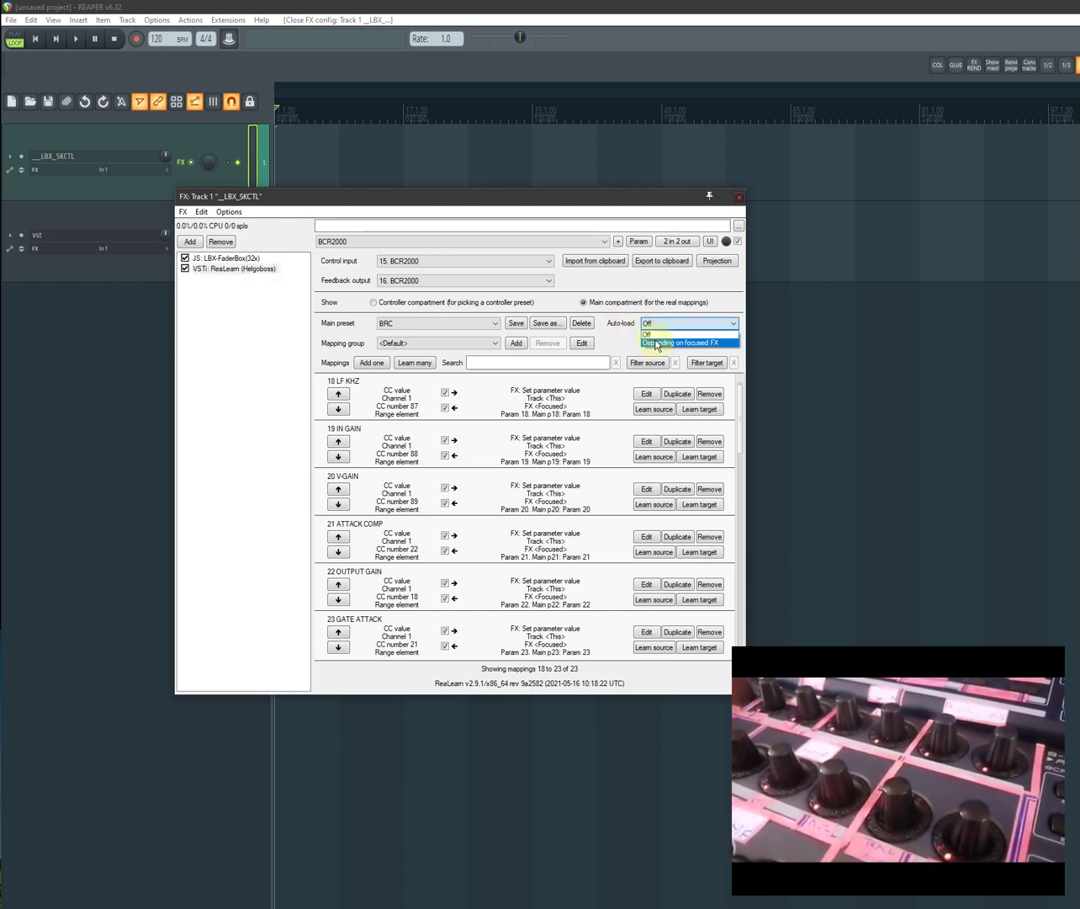
pyautogui.click(662, 344)
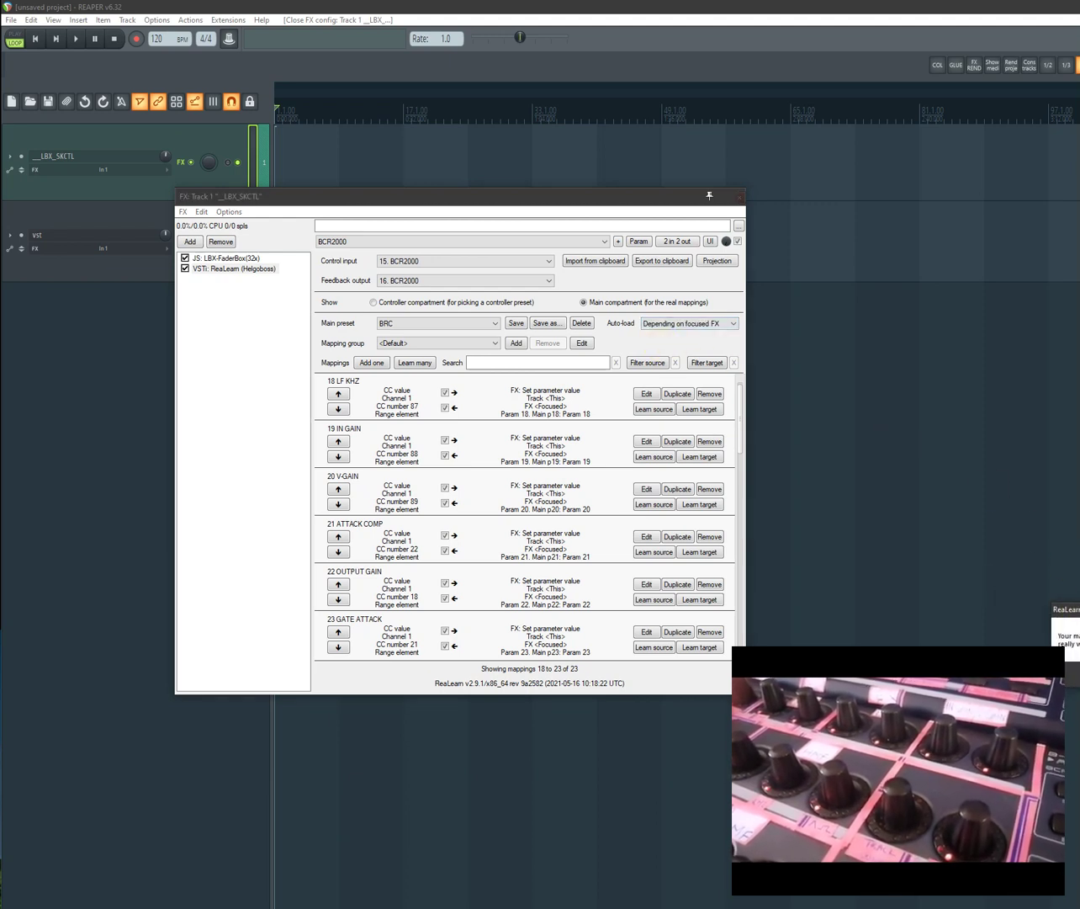
pyautogui.click(85, 217)
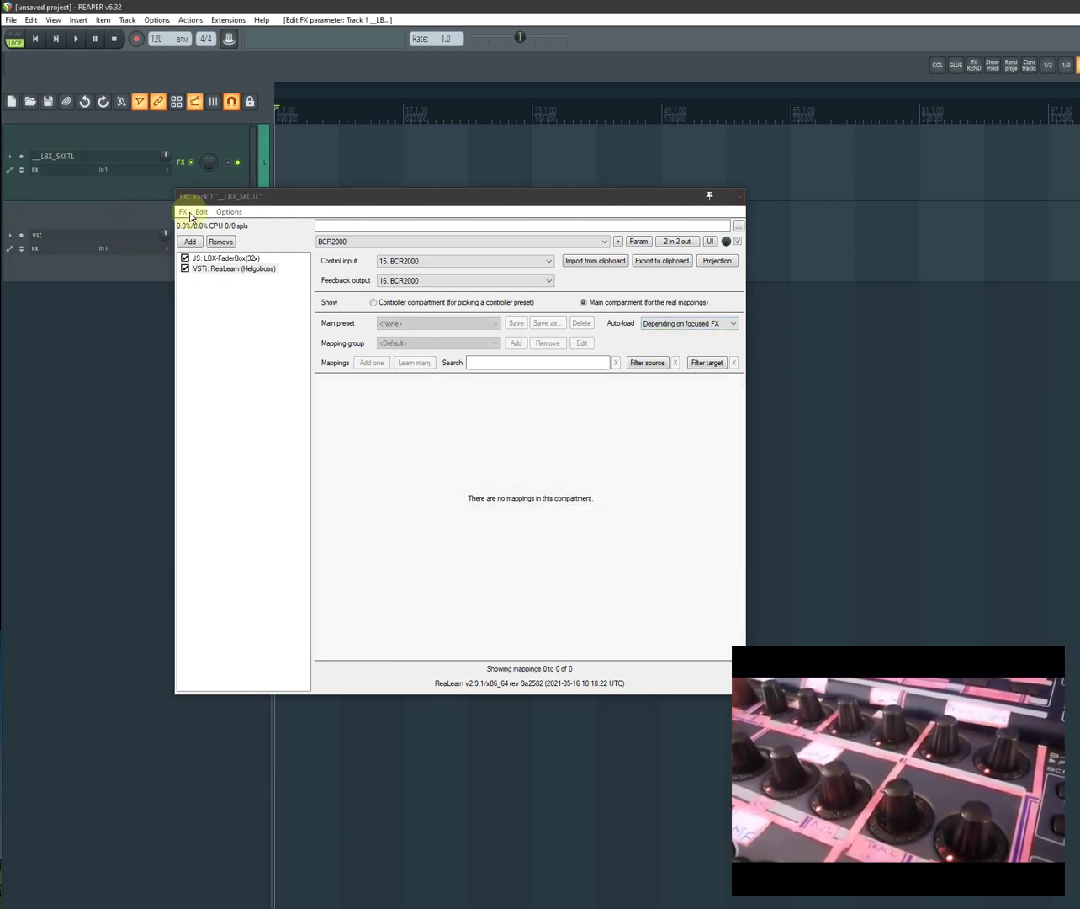
# Add VST: Warmy EP1A to the vst track's effects chain.
pyautogui.moveTo(207, 197); pyautogui.dragTo(283, 195)
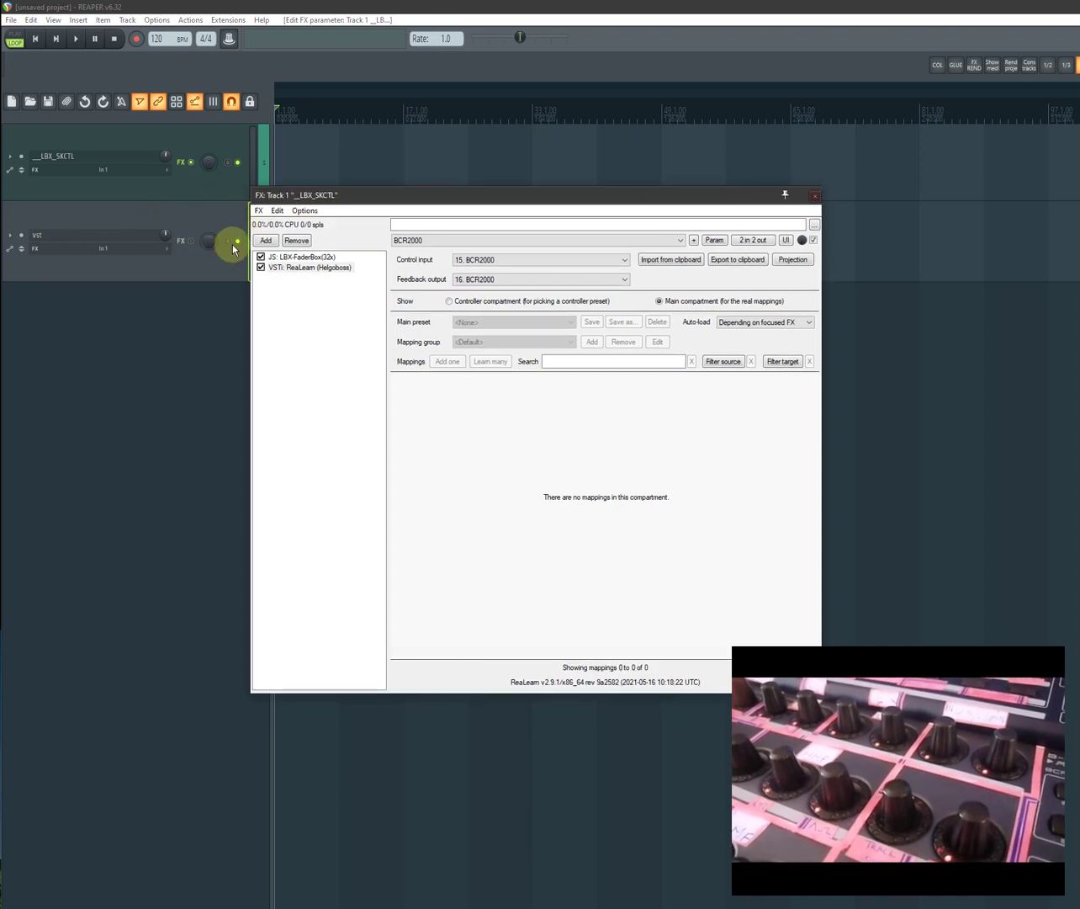
pyautogui.click(187, 256)
pyautogui.click(181, 242)
pyautogui.click(882, 331)
pyautogui.click(878, 323)
pyautogui.moveTo(398, 198); pyautogui.dragTo(224, 345)
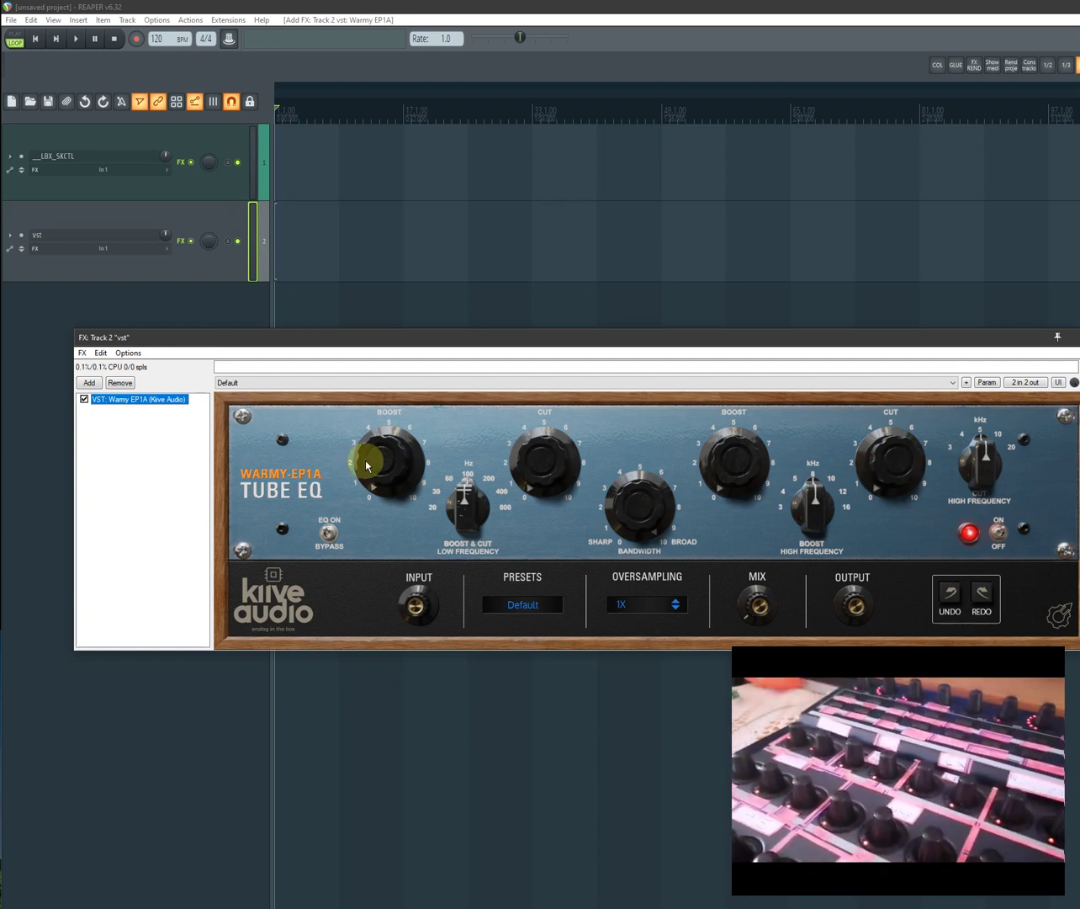
# Raise the EQ's low boost to 1.1 dB, then remove Warmy EP1A and close the chain.
pyautogui.moveTo(374, 457); pyautogui.dragTo(336, 474)
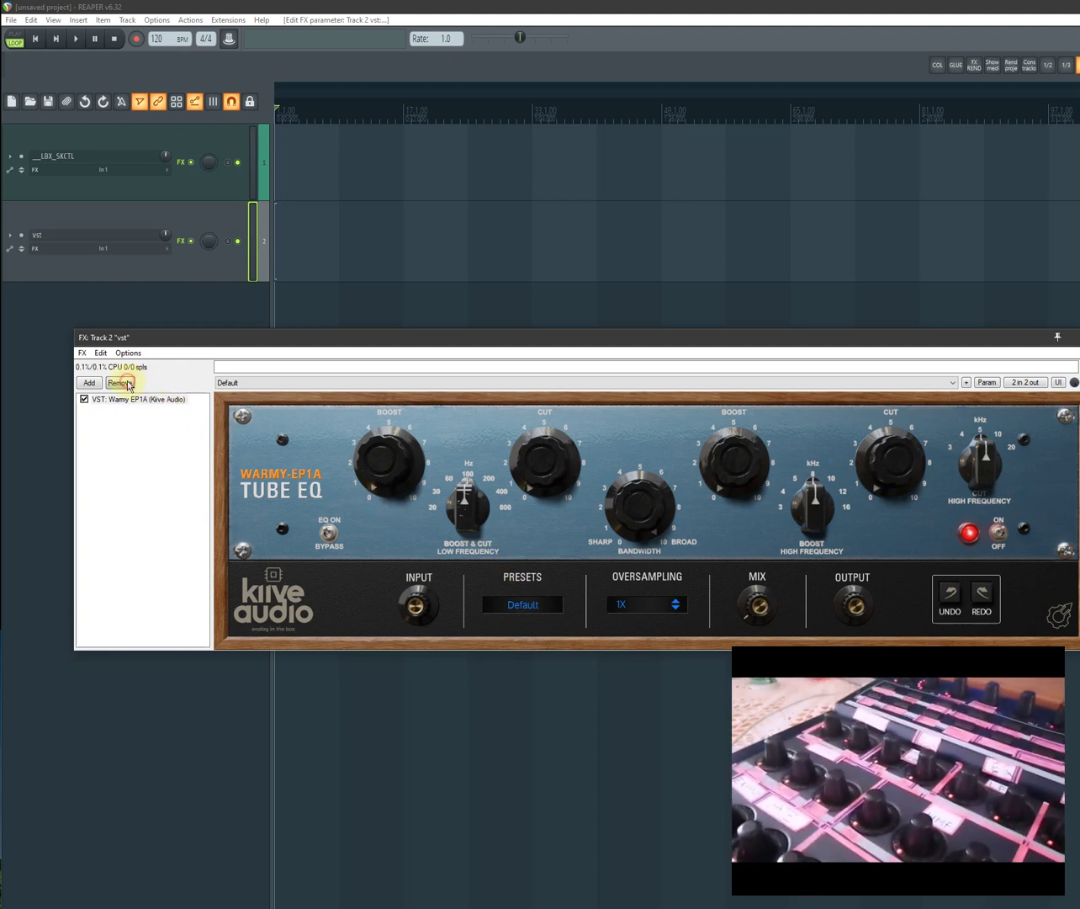
pyautogui.click(125, 383)
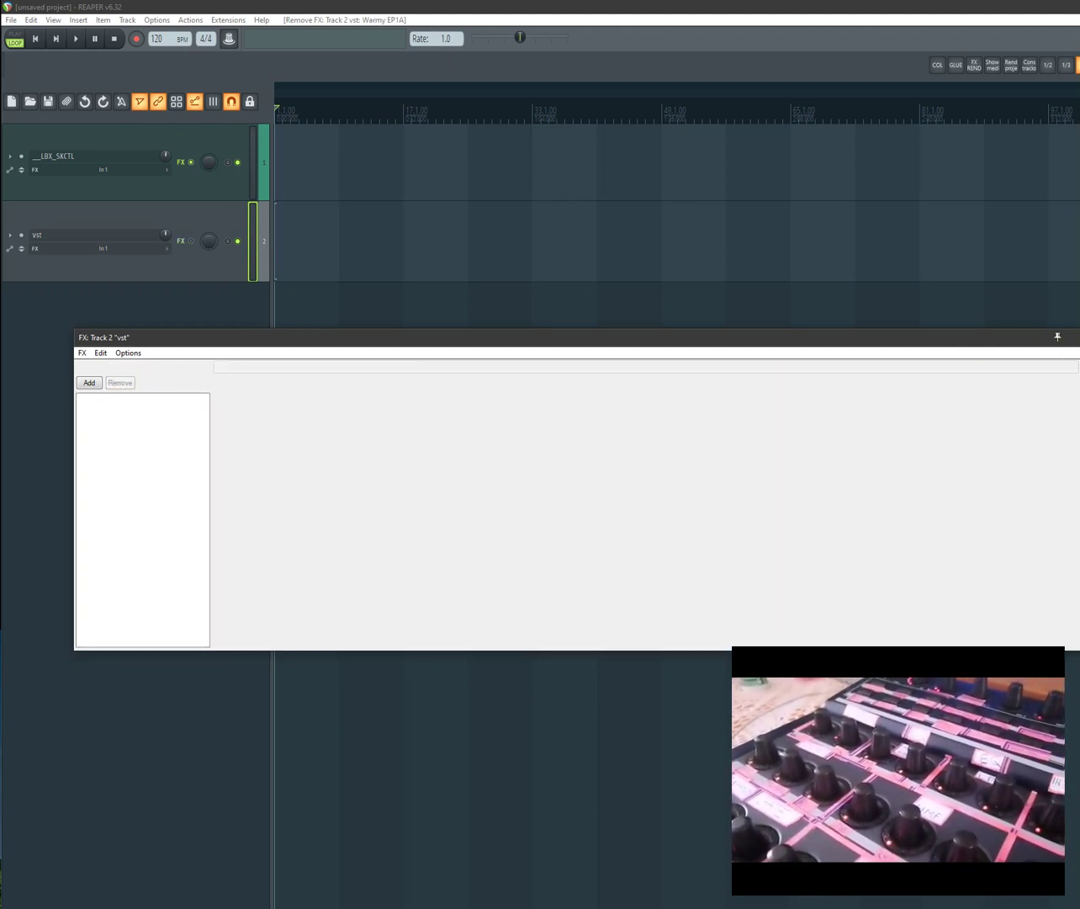
pyautogui.click(1079, 338)
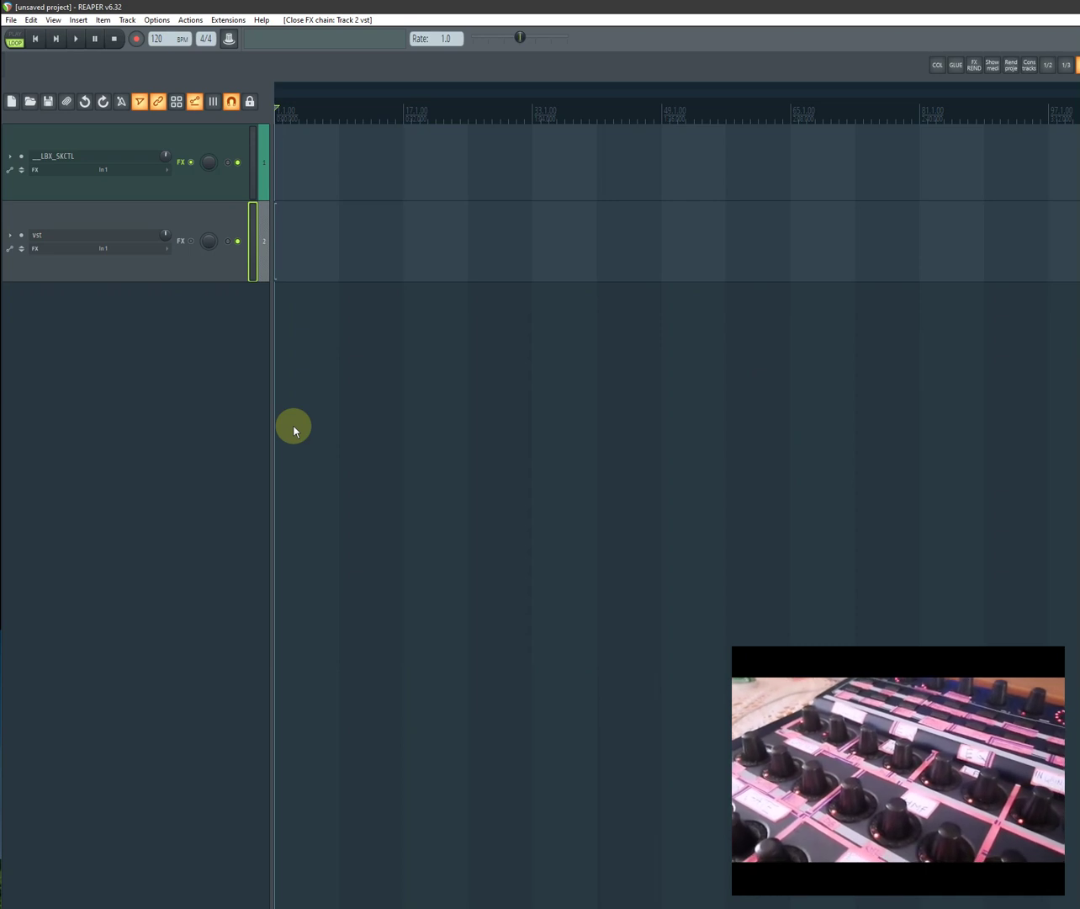